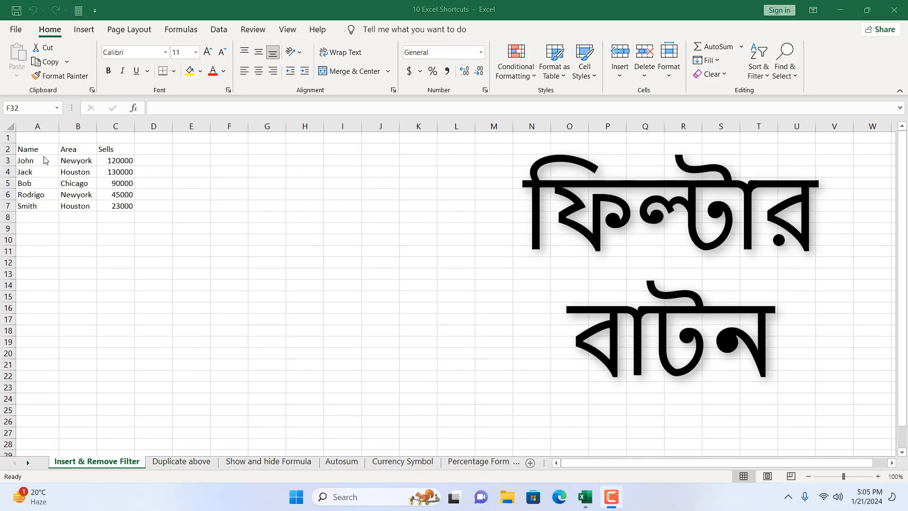
Add filter buttons to the Name, Area and Sells headers of the sales table
drag(30, 151, 65, 194)
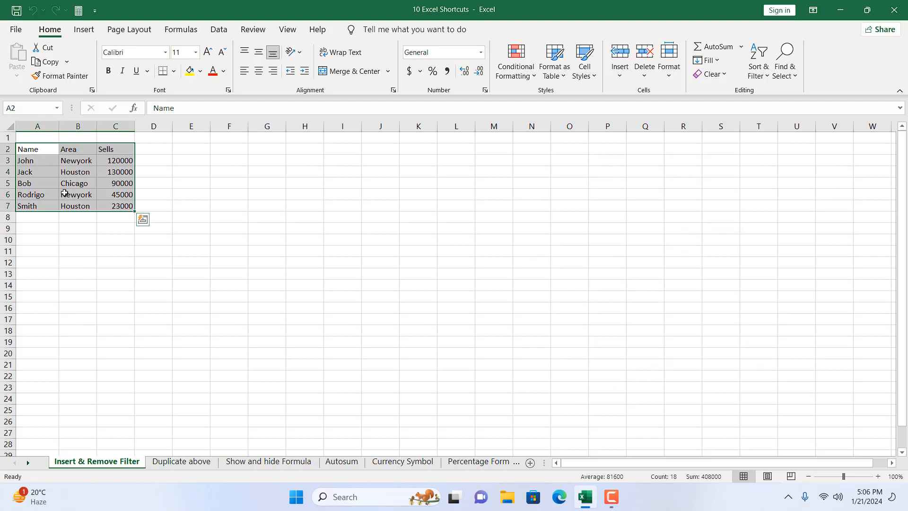
click(28, 150)
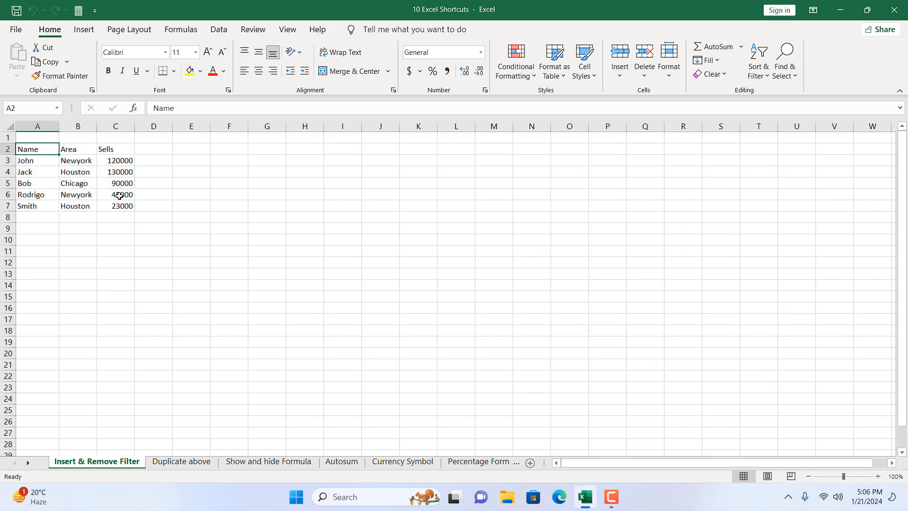
click(75, 173)
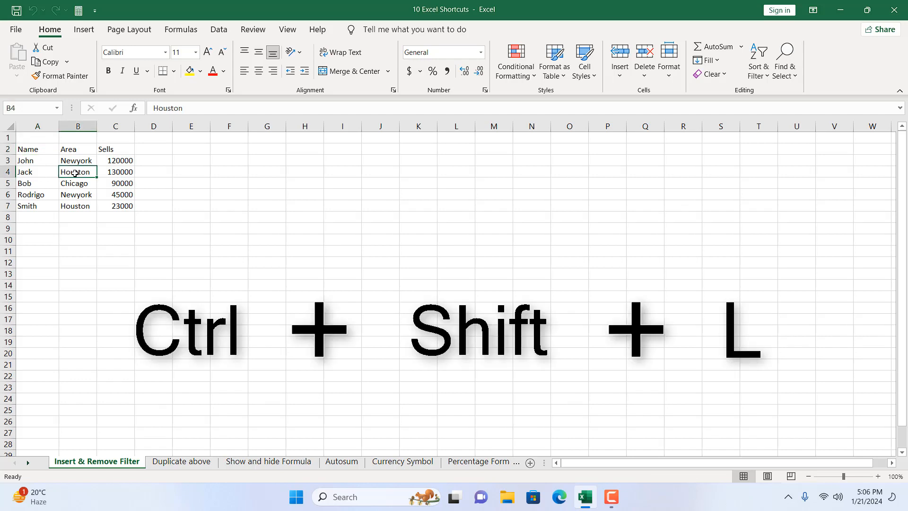
key(ctrl+shift+l)
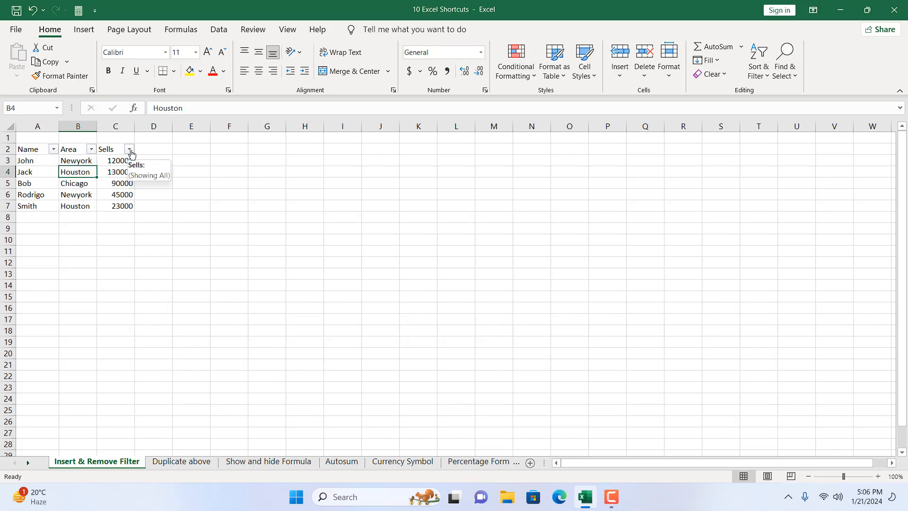
Filter the Area column to exclude the Houston records
click(91, 150)
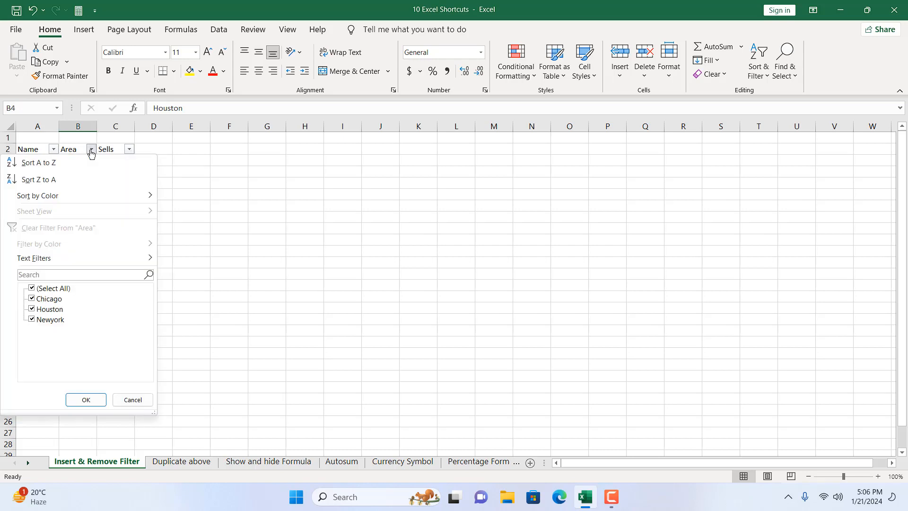
click(48, 310)
click(86, 399)
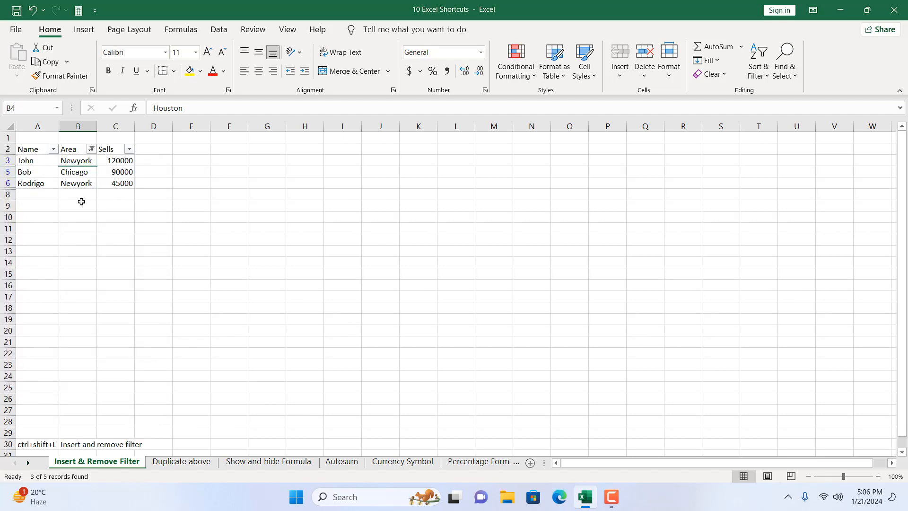
Clear the Area filter and remove the filter buttons from the table headers
click(91, 149)
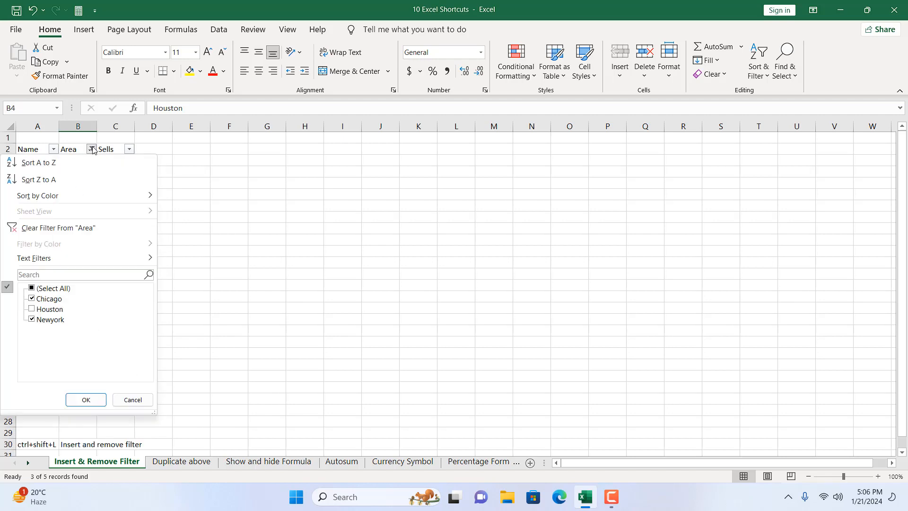
click(30, 228)
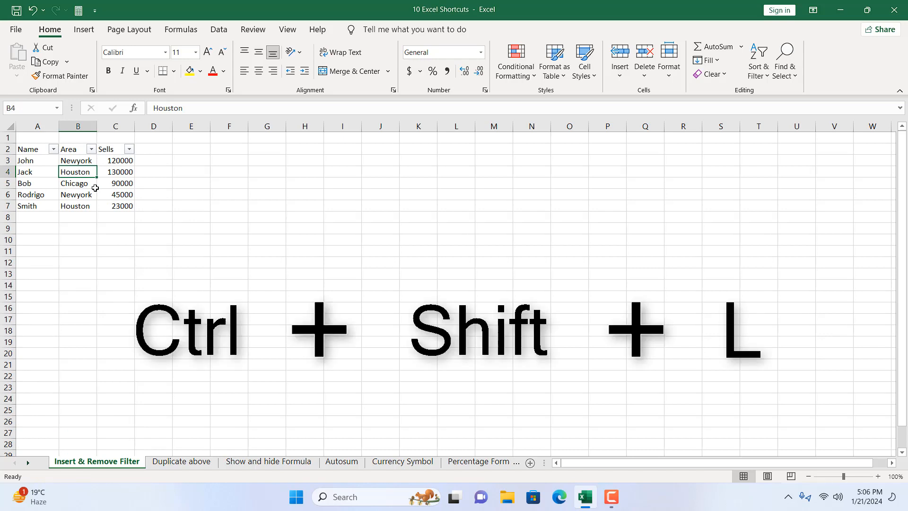
key(ctrl+shift+l)
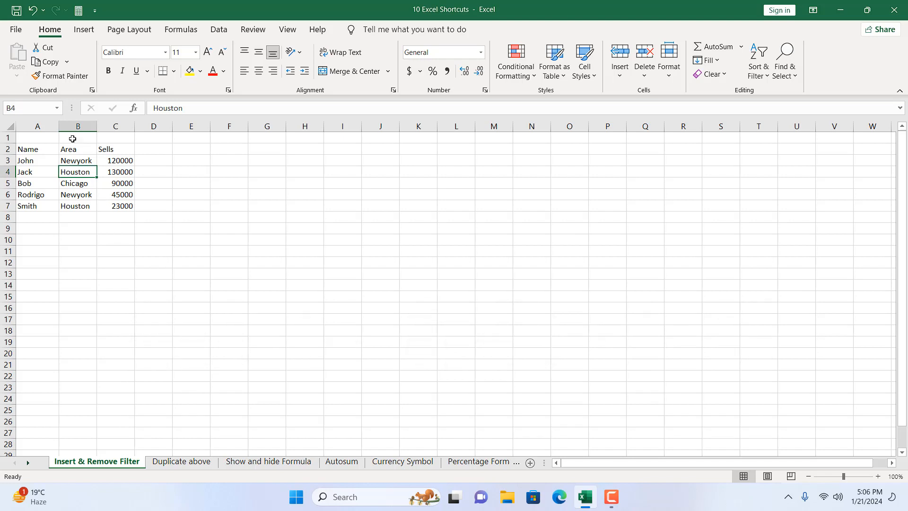
Turn the table's filter on with the ribbon's Filter command, and switch it off again
click(219, 32)
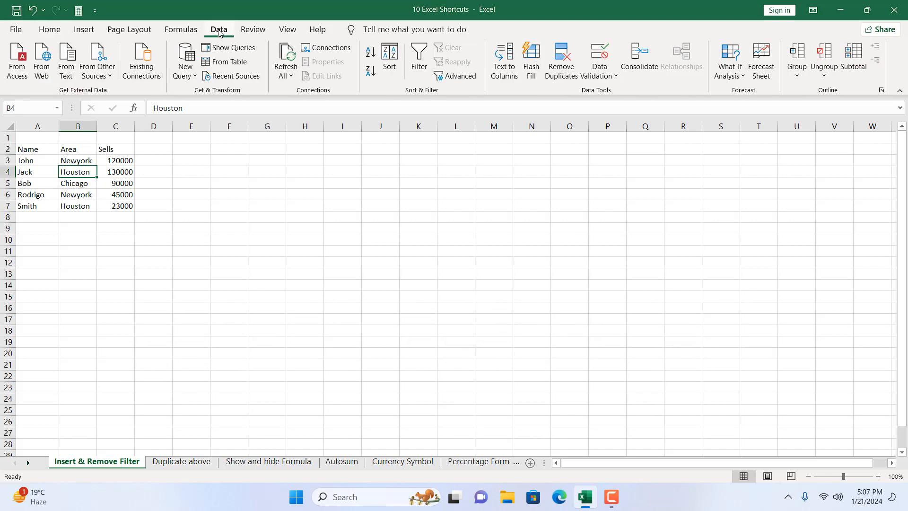
click(419, 61)
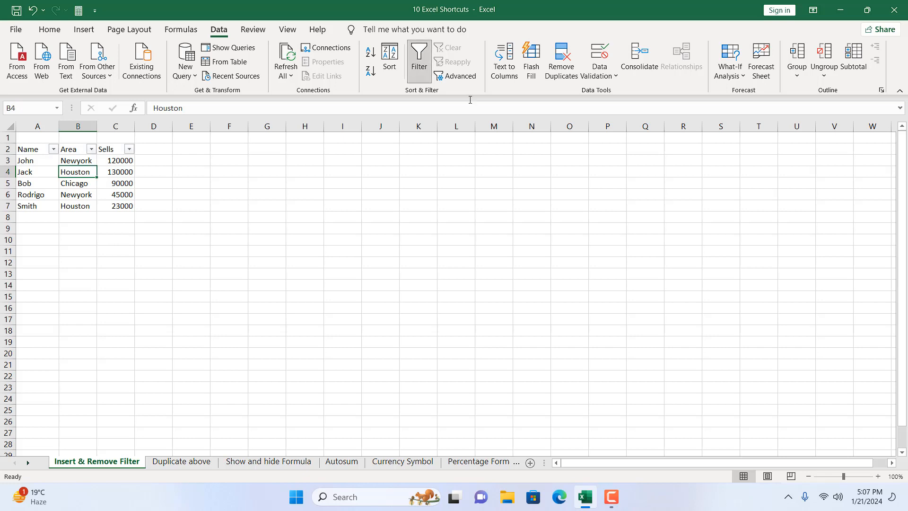
click(420, 70)
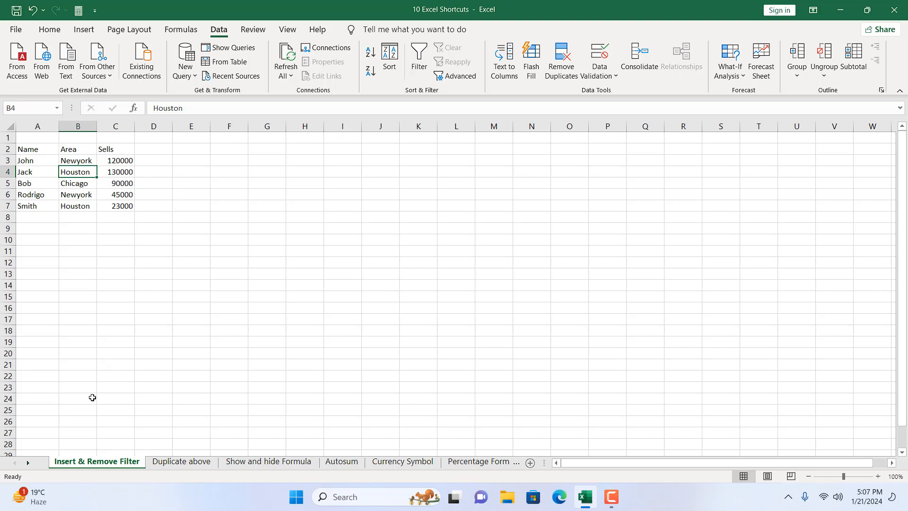
On the Duplicate above sheet, fill the last Sells value down from C8 into the empty cell C9
click(175, 465)
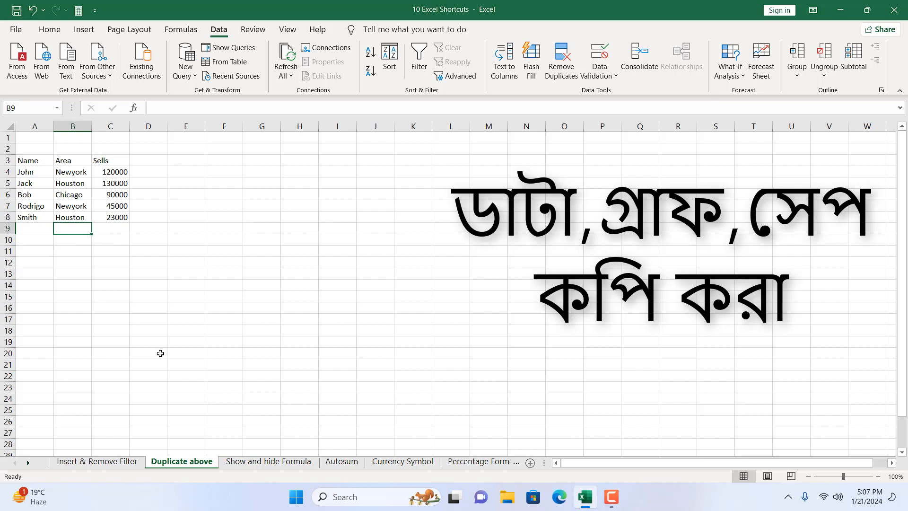
click(107, 216)
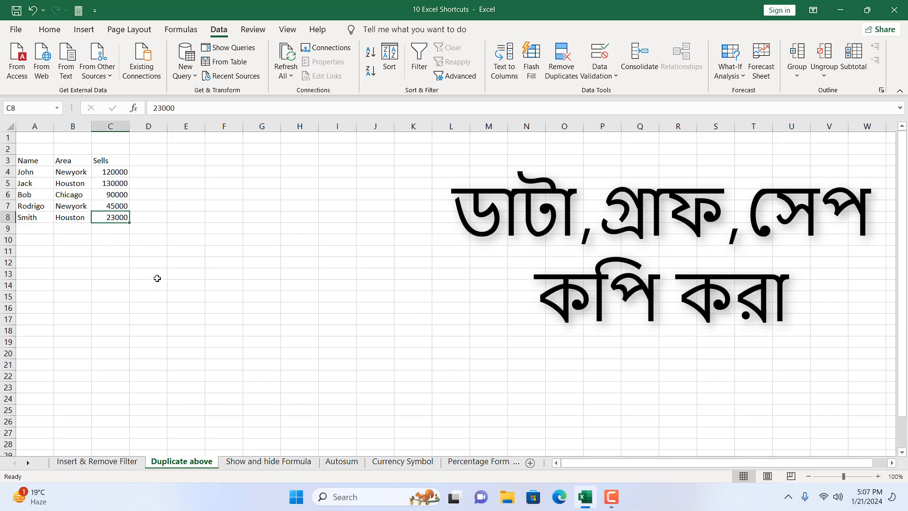
click(104, 231)
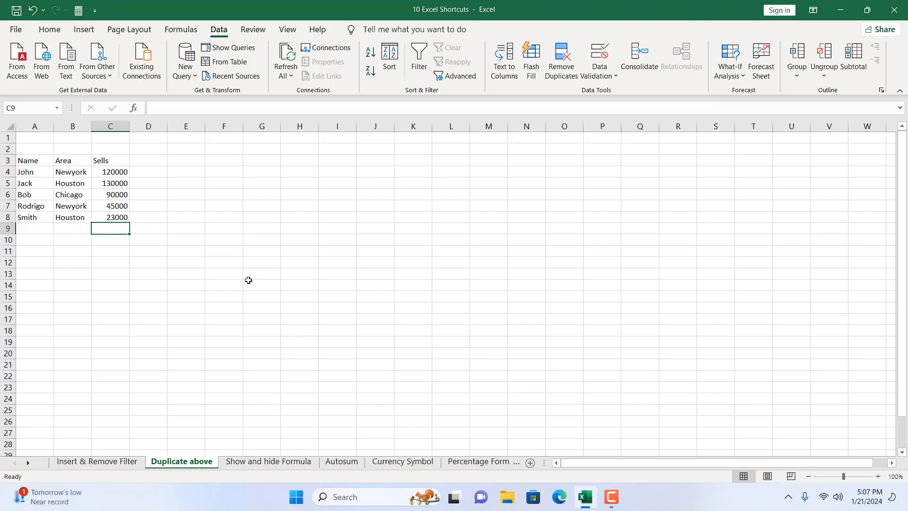
key(ctrl+d)
Fill the value of C5 down into C6 and undo that fill
click(99, 193)
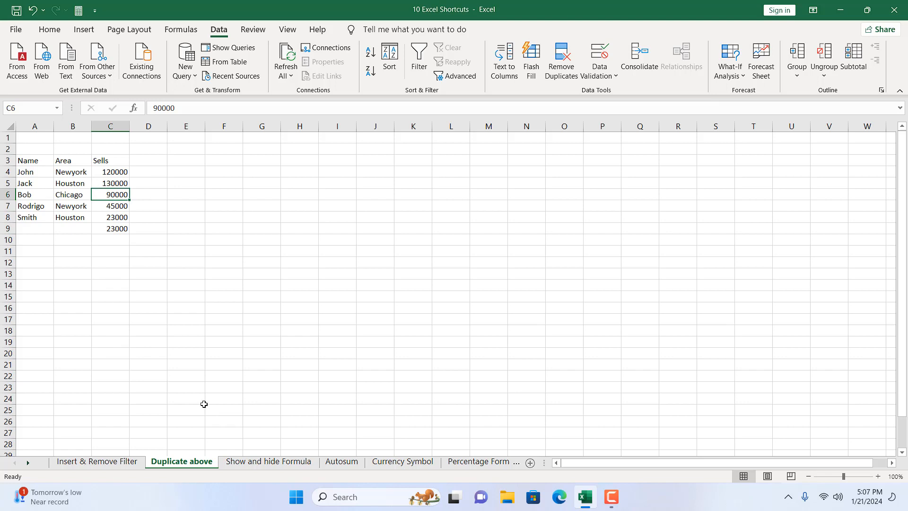
key(ctrl+d)
key(ctrl+z)
Draw a rectangle about 2.47" high and 3.62" wide beside the table and move it slightly closer to the data
click(213, 244)
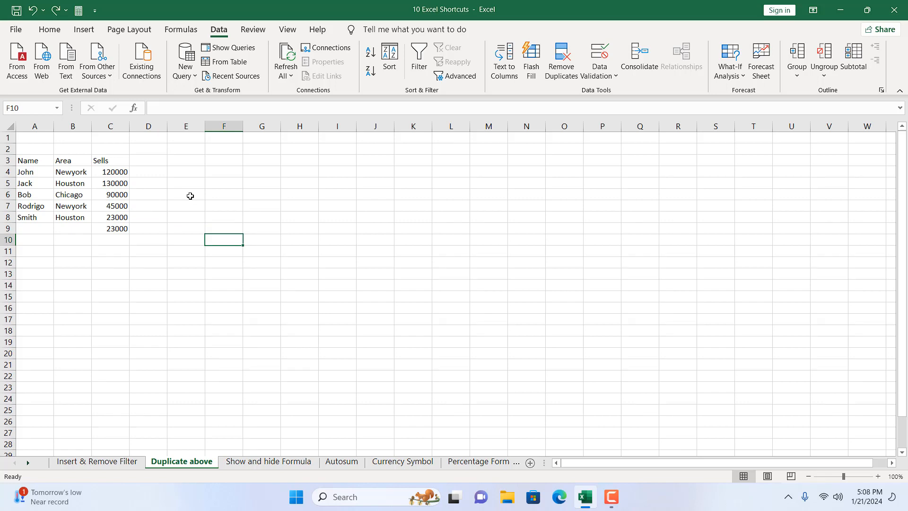
click(84, 29)
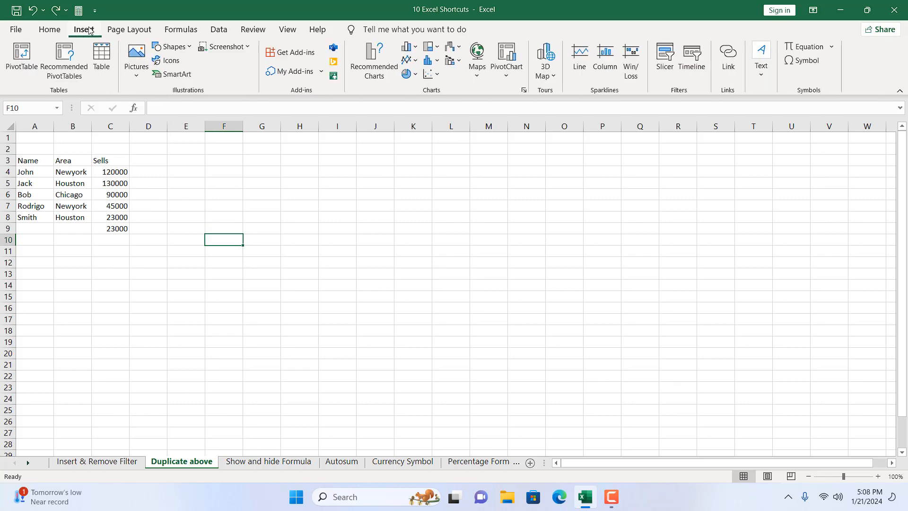
click(165, 46)
click(193, 79)
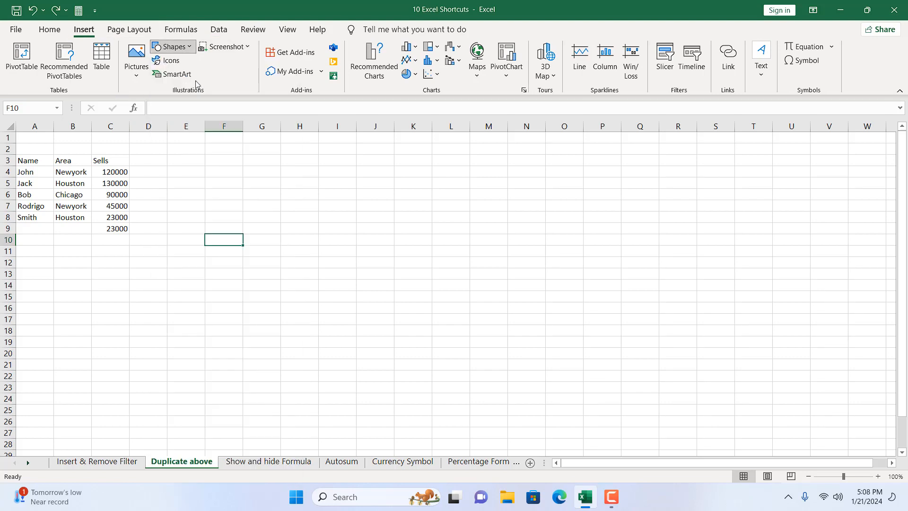
mouse_move(276, 173)
mouse_down()
mouse_move(363, 249)
mouse_move(481, 313)
mouse_up()
click(501, 383)
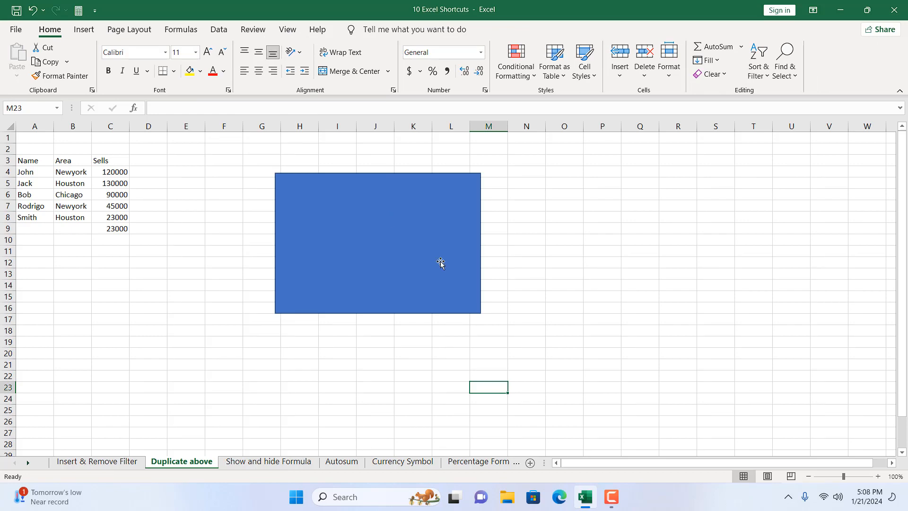
click(405, 236)
drag(405, 235, 383, 202)
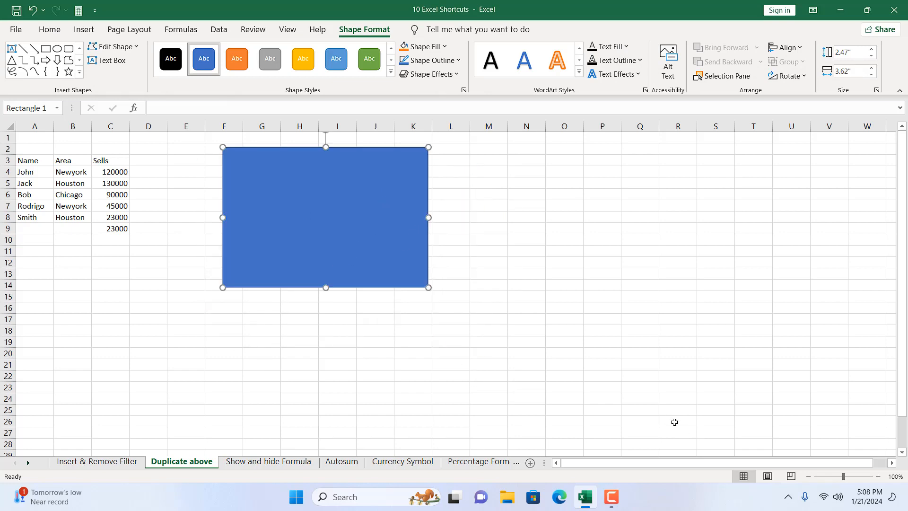
Duplicate the rectangle twice, placing one copy to the right of the original and the other over its lower part
key(ctrl+d)
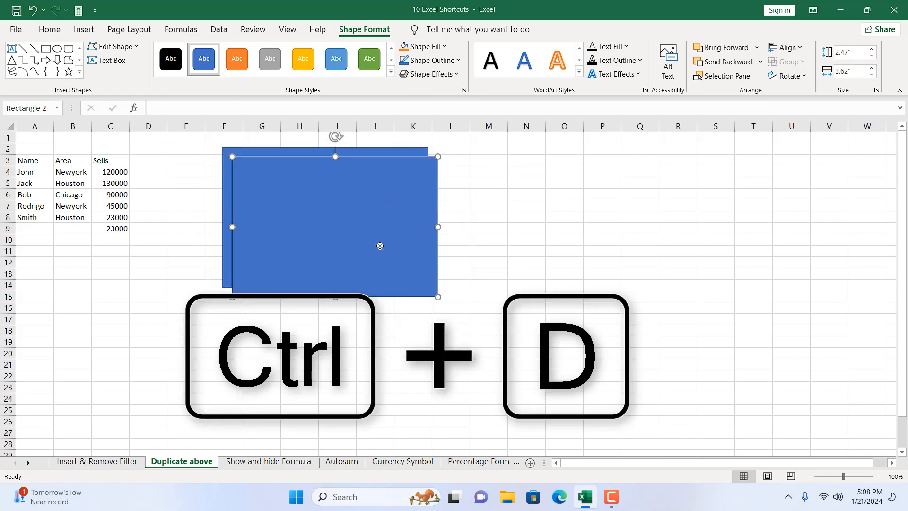
drag(380, 245, 615, 279)
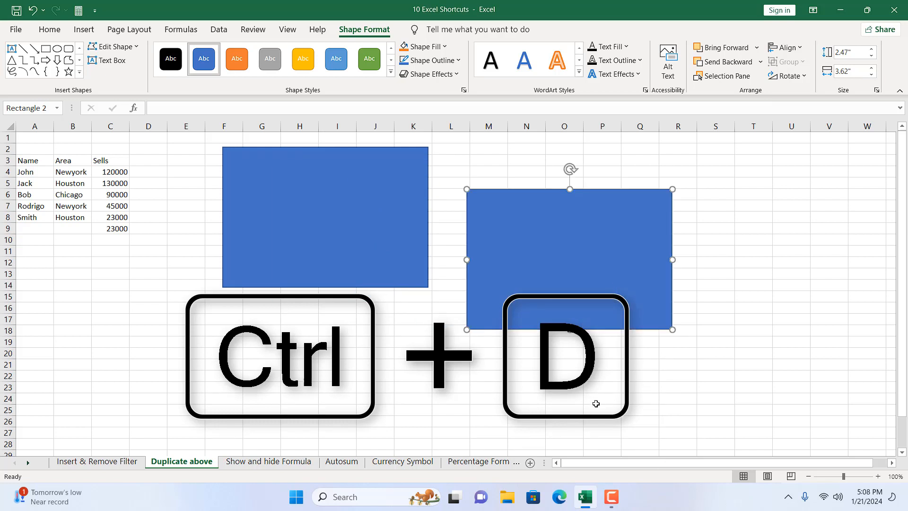
key(ctrl+d)
drag(778, 316, 287, 338)
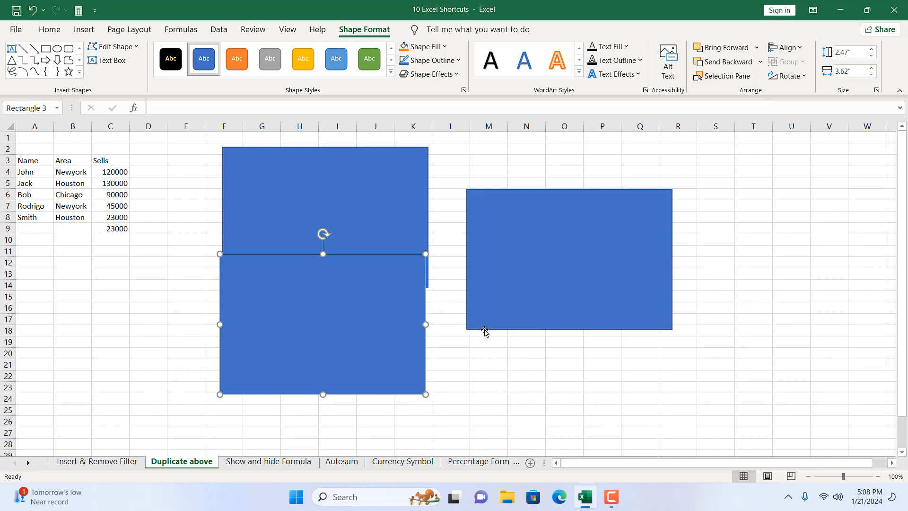
Delete all three rectangles from the Duplicate above sheet
key(Delete)
click(397, 235)
key(Delete)
click(527, 270)
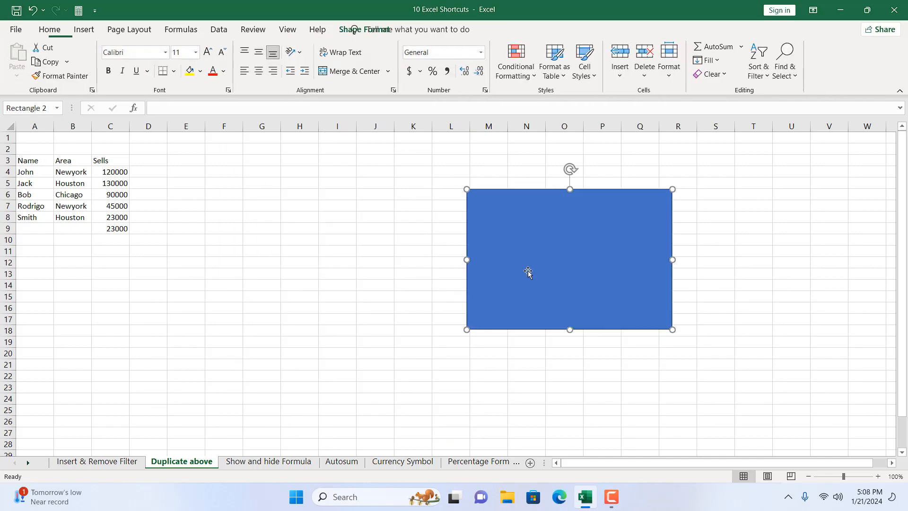
key(Delete)
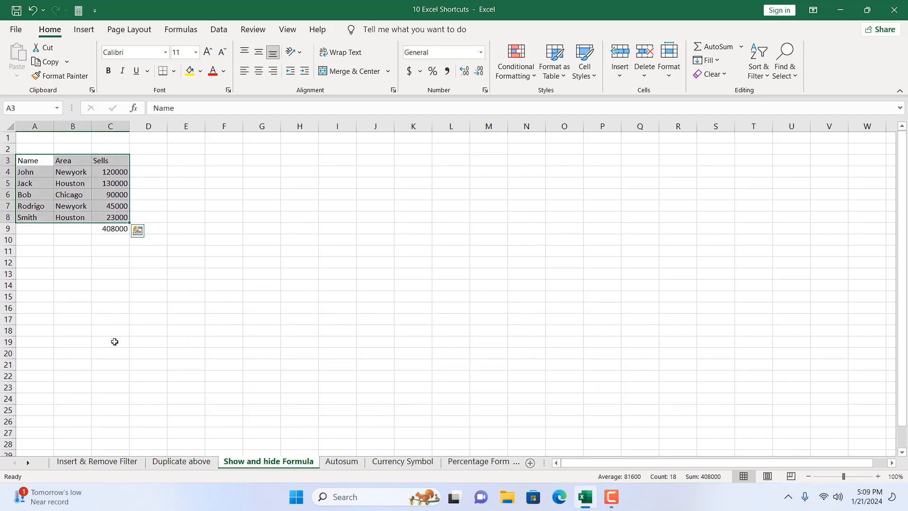
On the Show and hide Formula sheet, check the SUM formula in C9 and its source range C4:C8, and display formulas instead of results
click(114, 341)
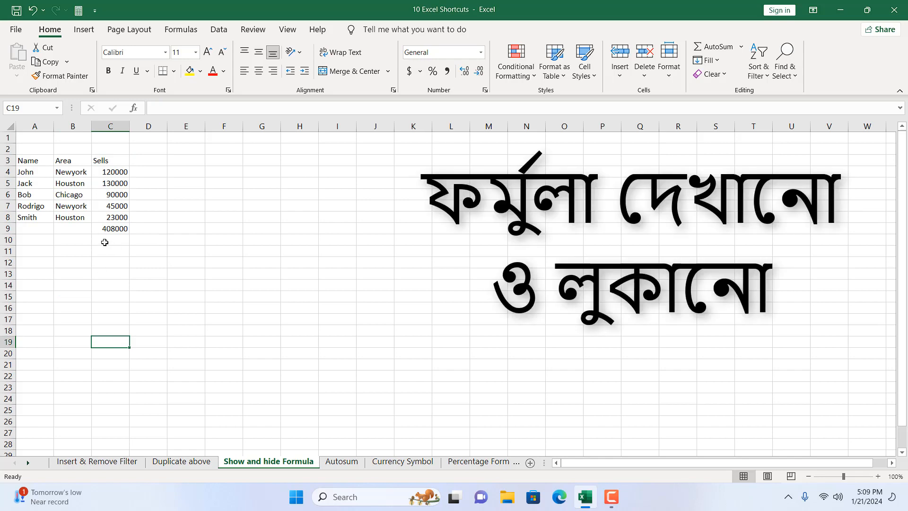
click(99, 229)
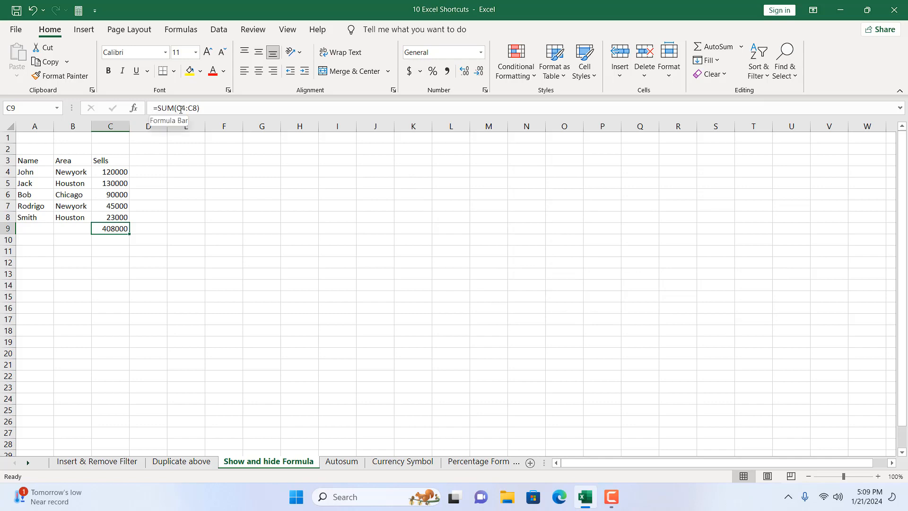
drag(107, 171, 106, 217)
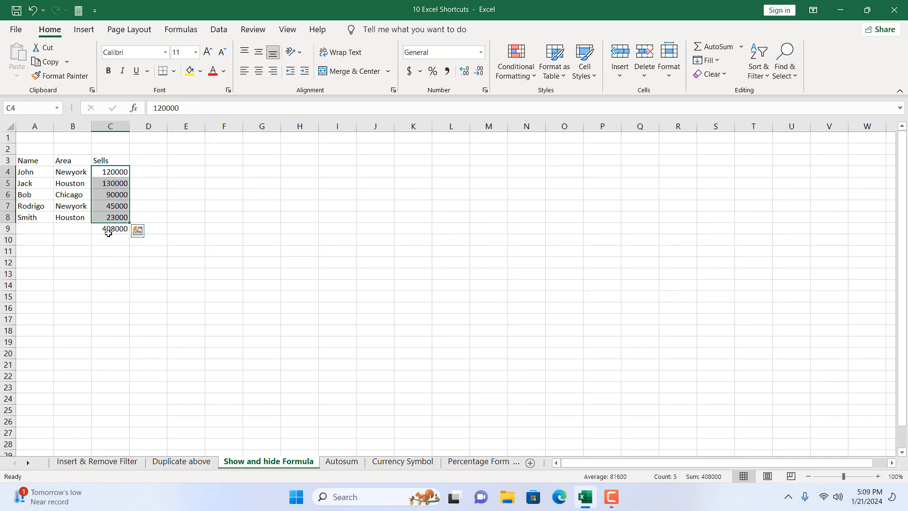
click(109, 229)
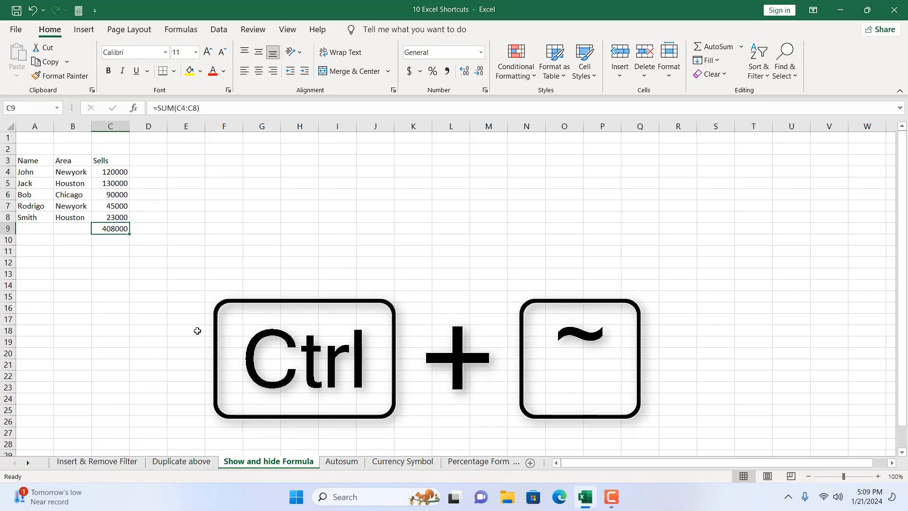
key(ctrl+grave)
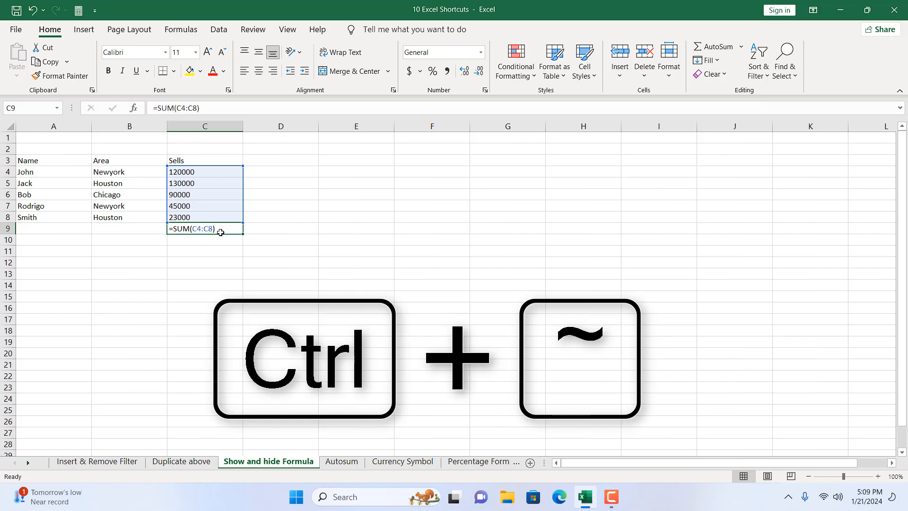
click(214, 308)
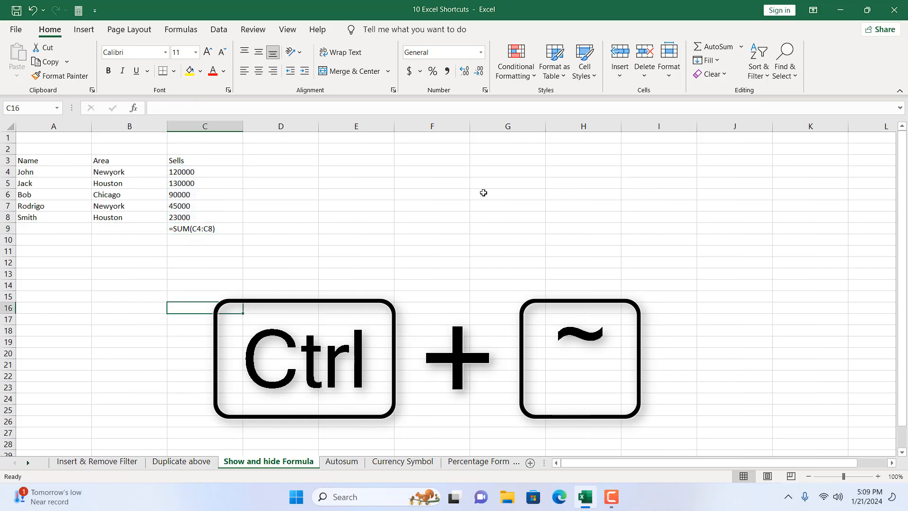
Enter the test text "ftufg" in F8 and clear the cell again
click(446, 215)
text(ftufg)
click(476, 275)
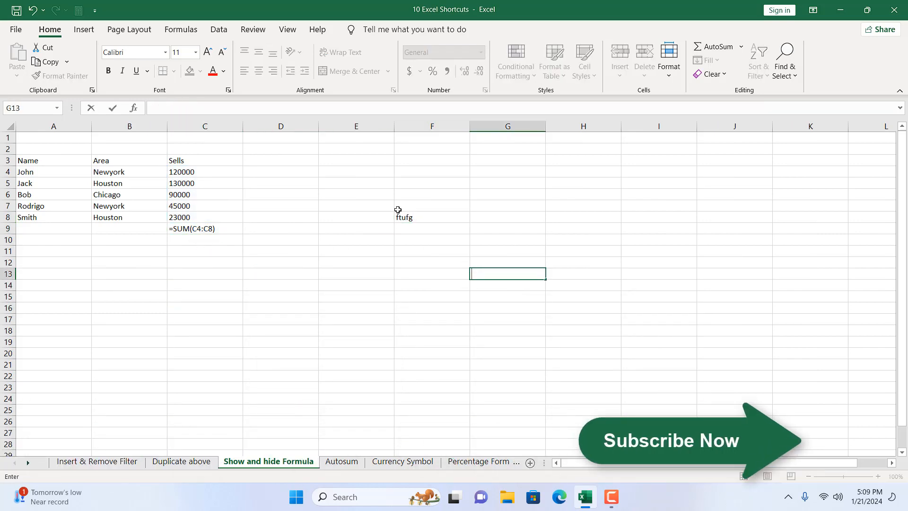
click(412, 223)
click(403, 214)
key(BackSpace)
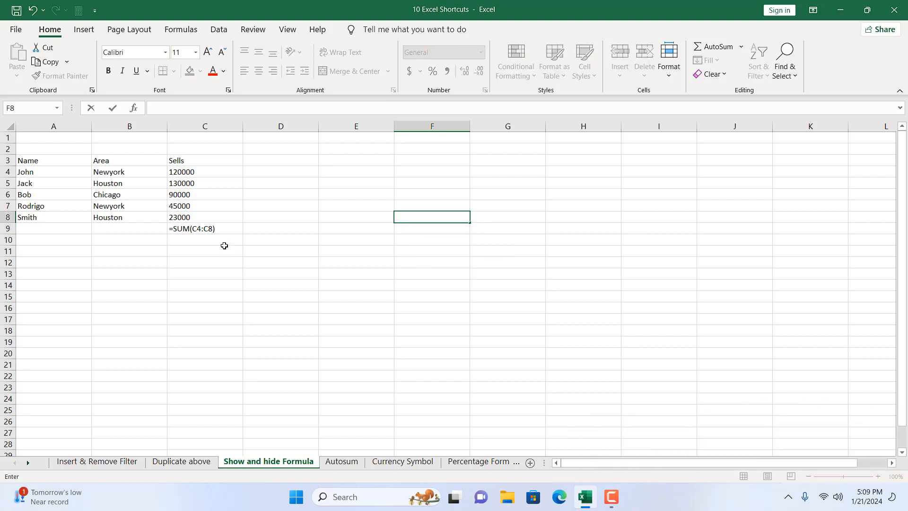
click(290, 276)
click(265, 260)
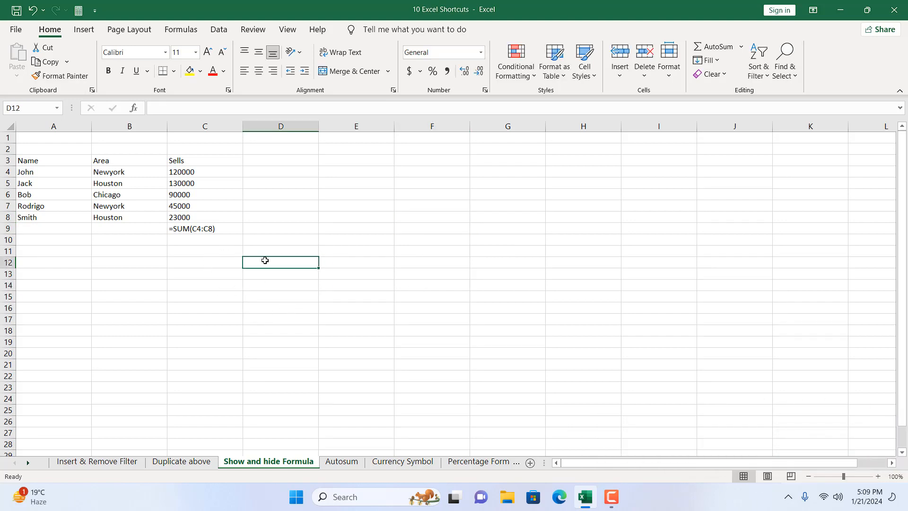
Return the sheet to showing results, select the total in C9, and toggle the formula display on and off again
key(ctrl+grave)
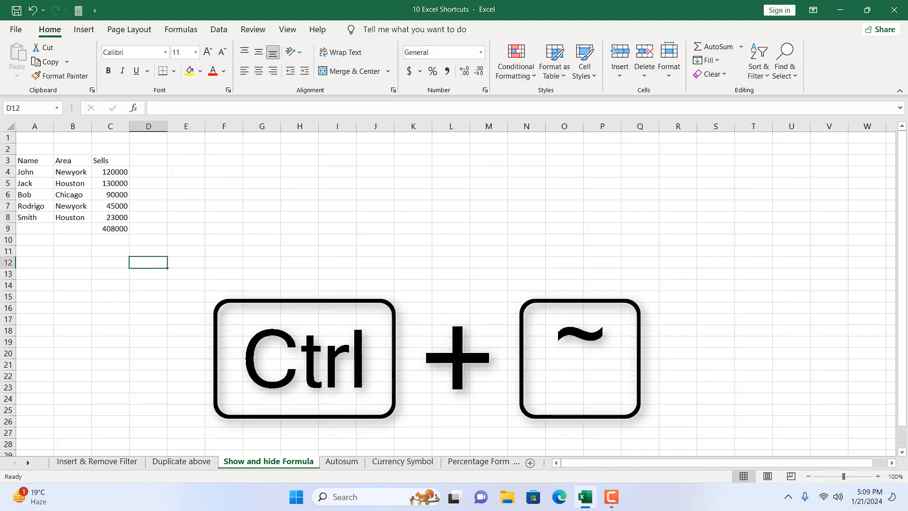
click(111, 232)
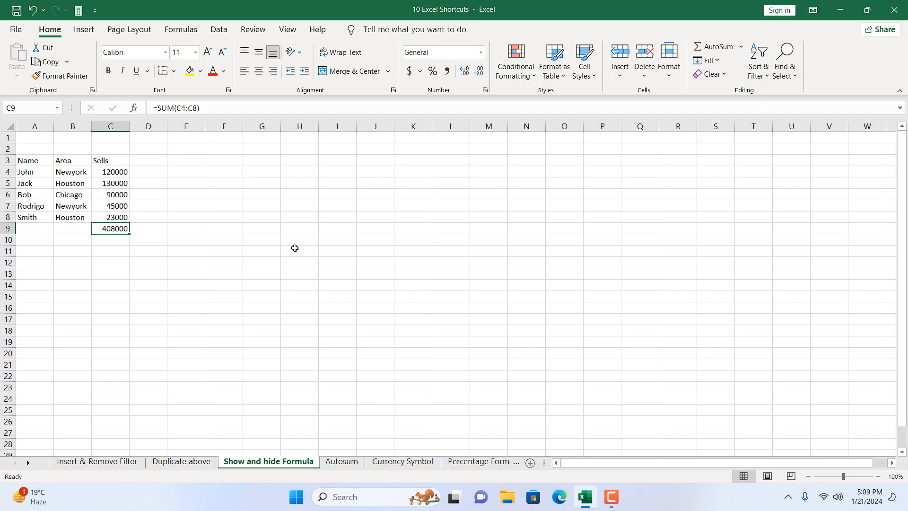
key(ctrl+grave)
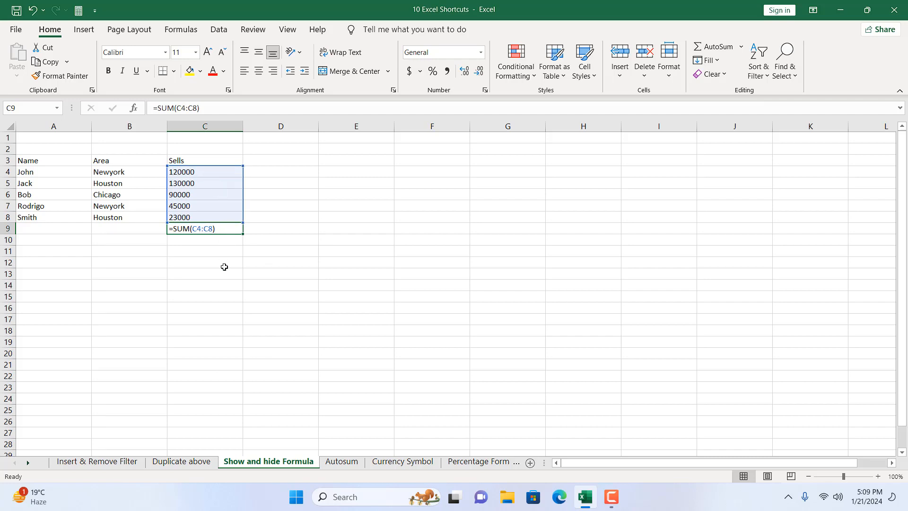
key(ctrl+grave)
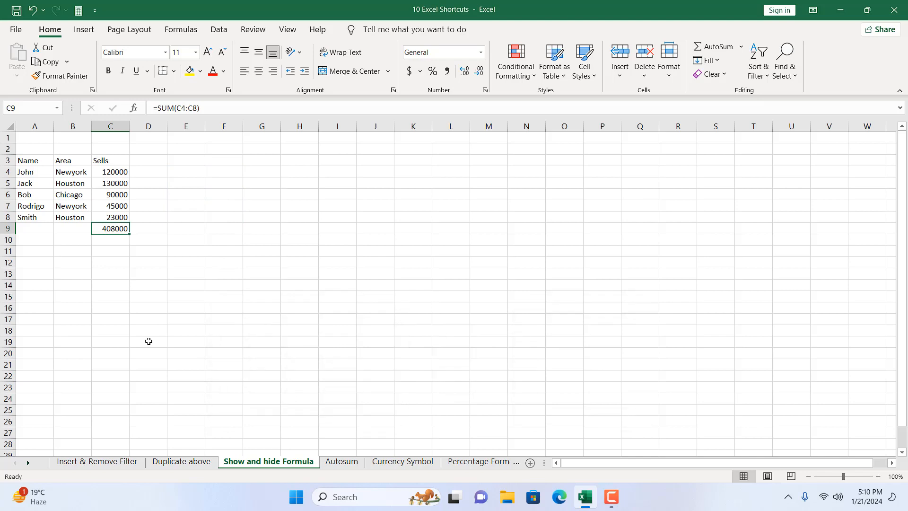
Display the sheet's formulas with the Show Formulas command, and hide them again with the same command
click(147, 332)
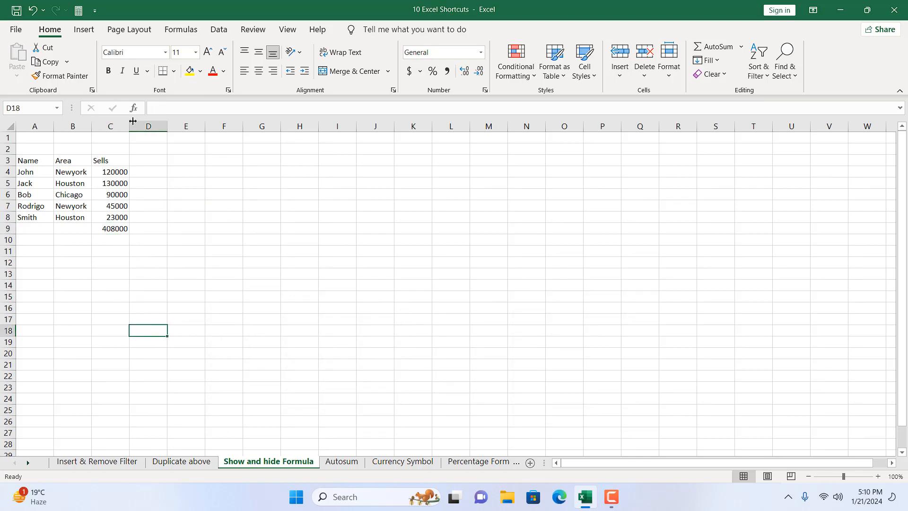
click(174, 31)
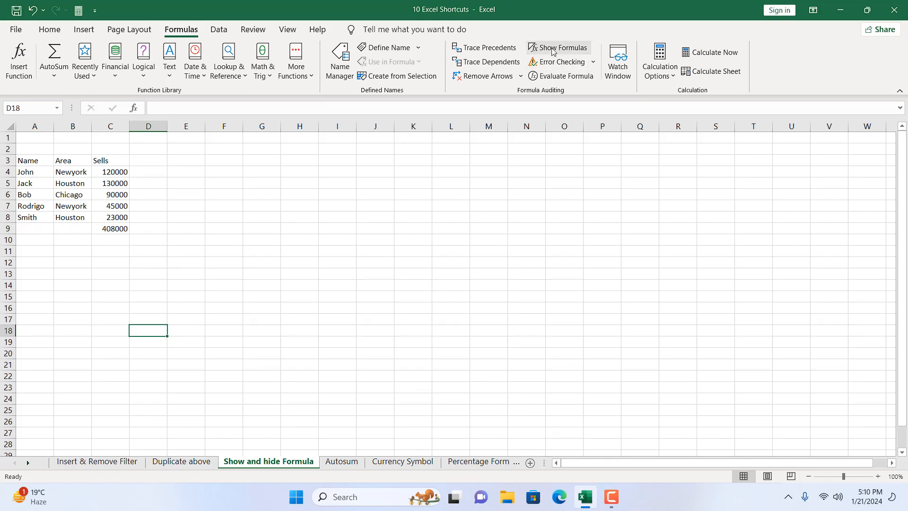
click(552, 49)
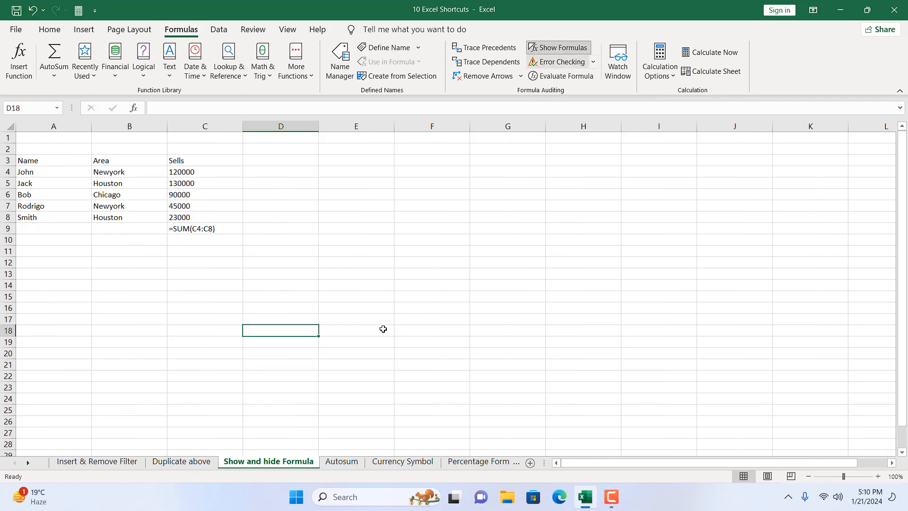
click(560, 49)
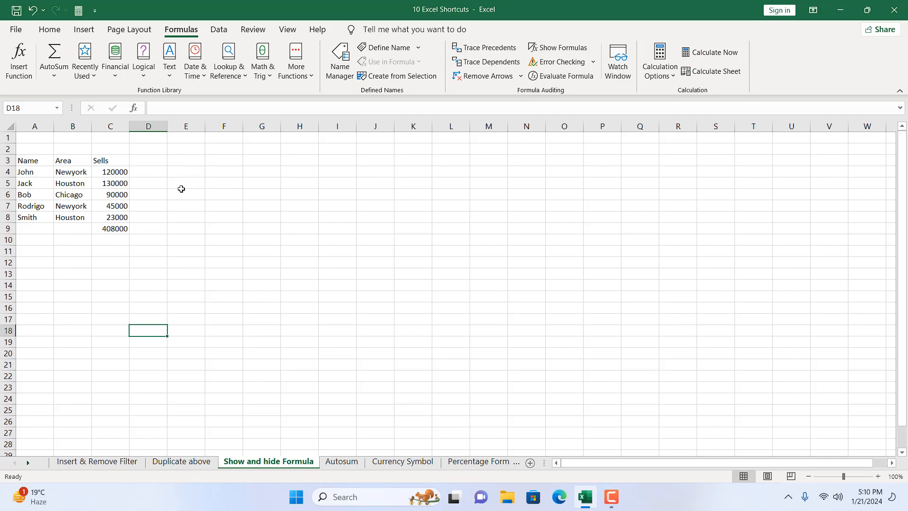
On the Autosum sheet, total the Sells values C4:C8 in cell C9 with AutoSum
click(335, 468)
click(83, 260)
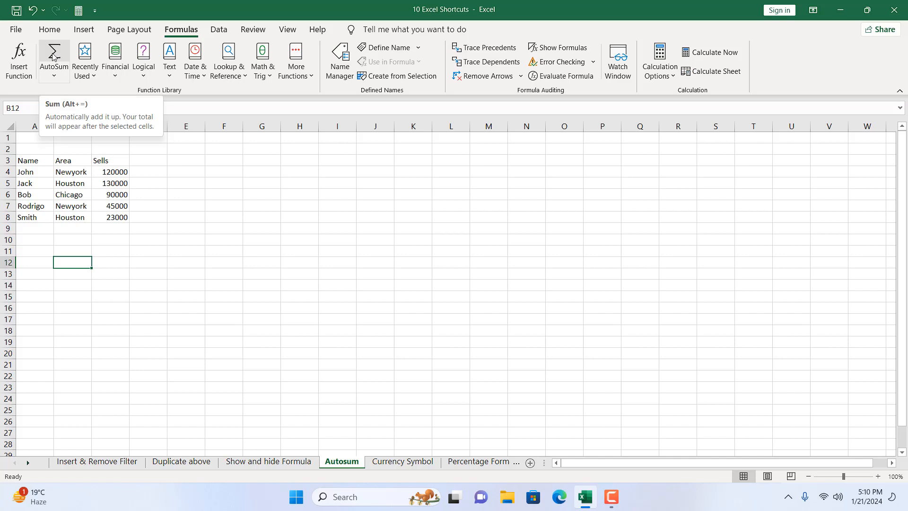
click(122, 231)
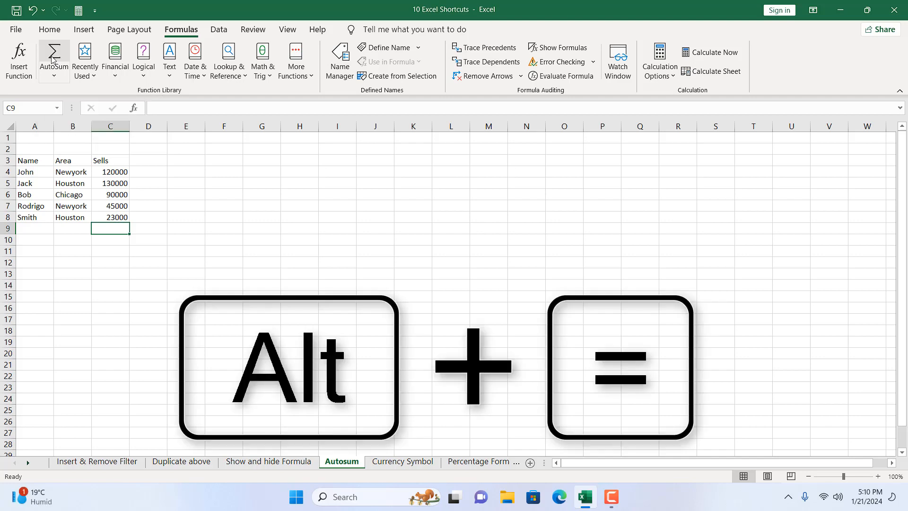
key(alt)
key(alt+equal)
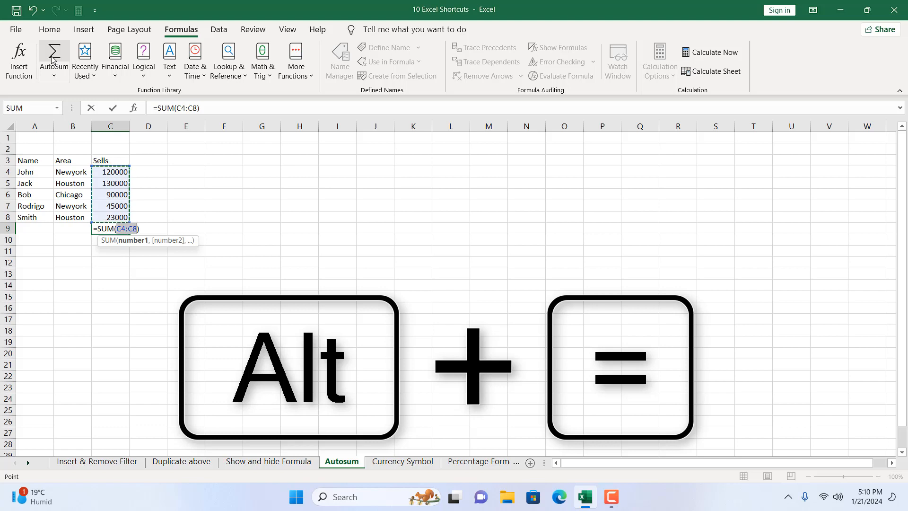
key(Return)
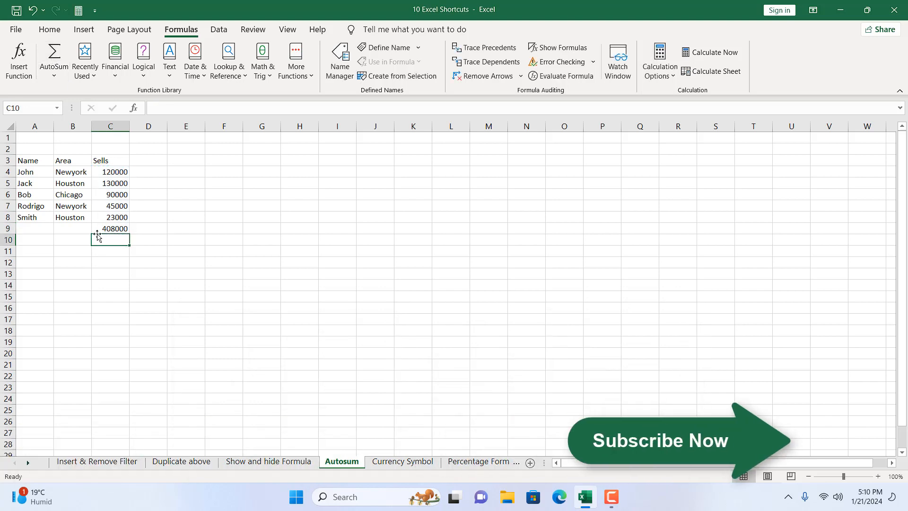
Clear the SUM formula from cell C9 on the Autosum sheet
click(116, 227)
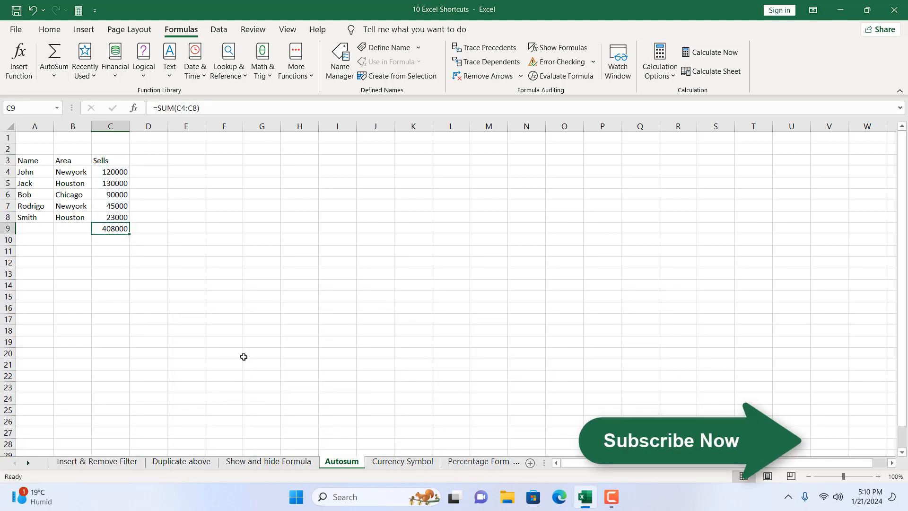
key(alt+equal)
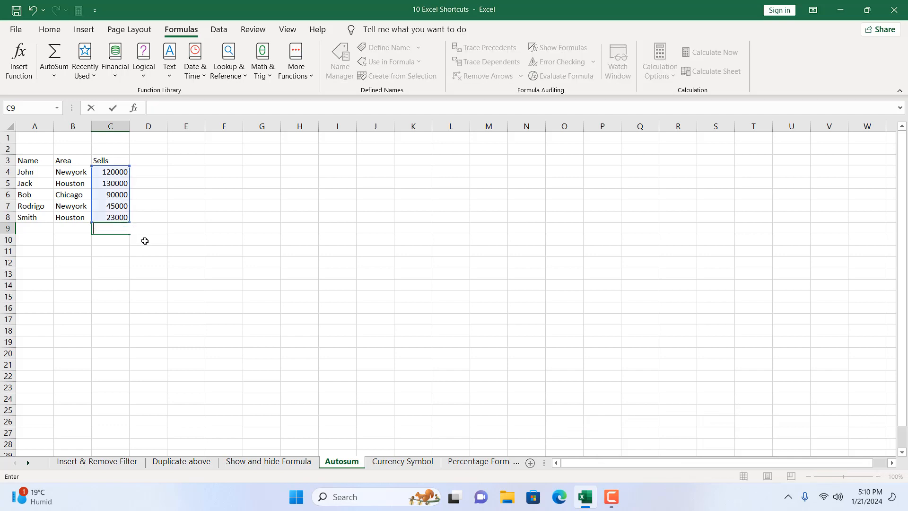
click(162, 280)
click(110, 218)
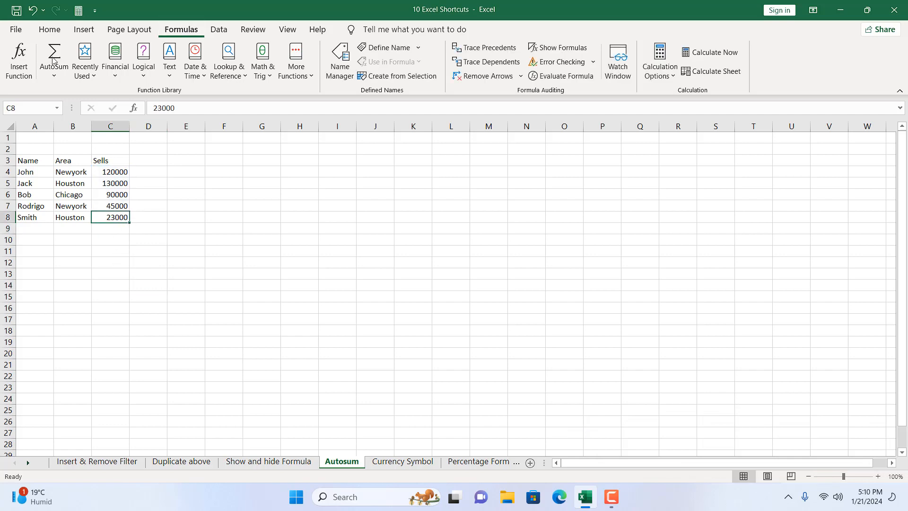
Insert the AutoSum formula =SUM(C4:C8) in the emptied cell C9 and check the entered formula
click(104, 228)
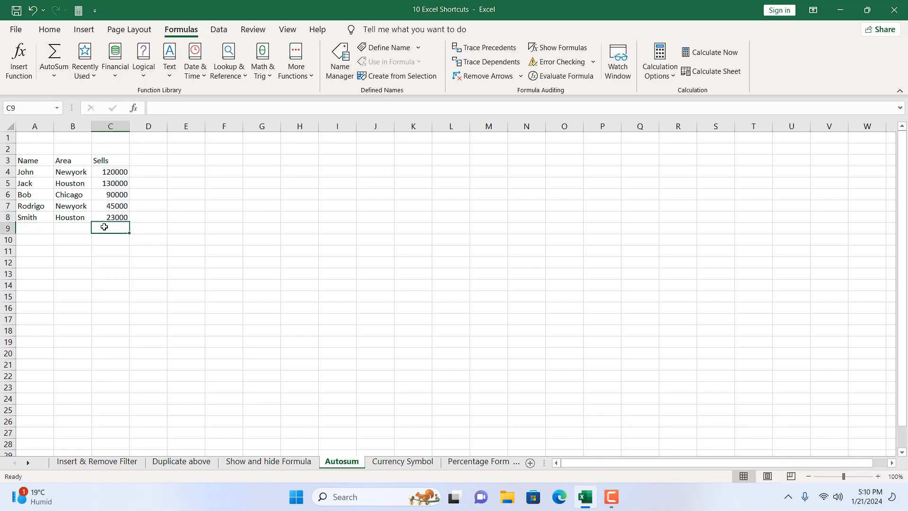
click(54, 53)
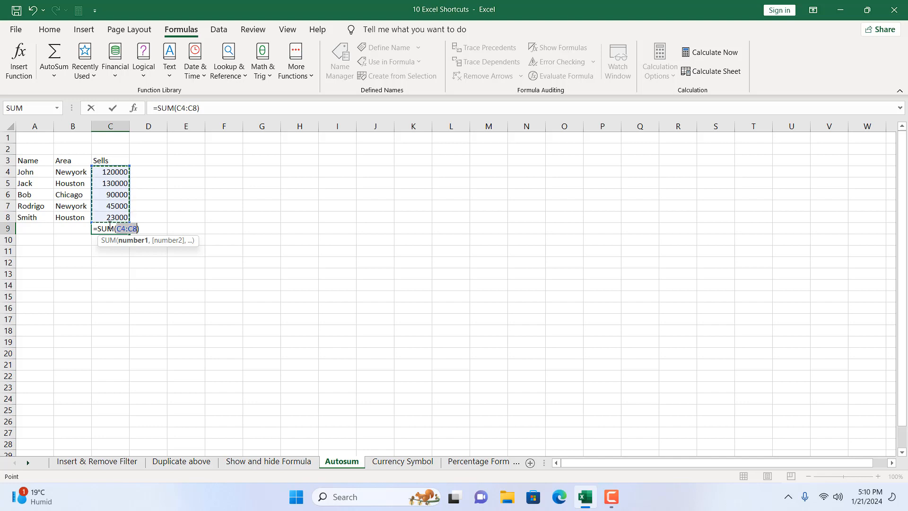
key(Return)
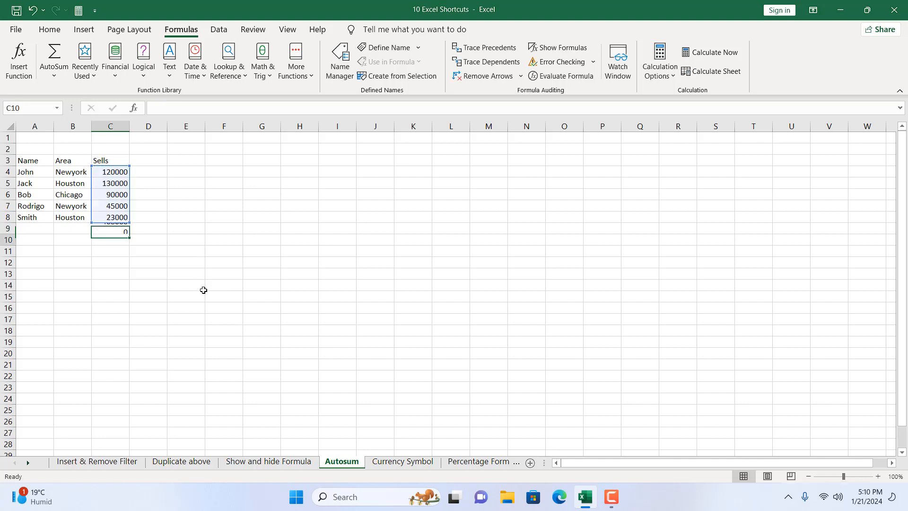
click(112, 228)
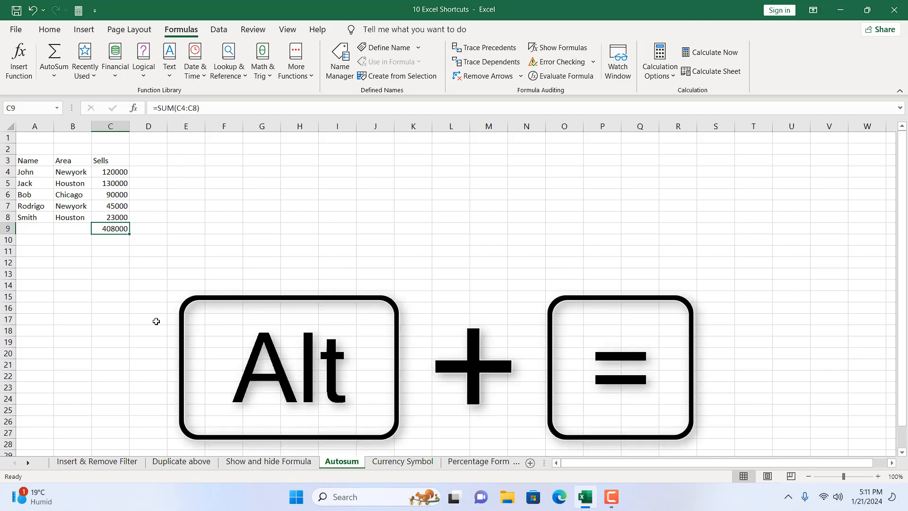
On the Currency Symbol sheet, apply the currency format to the Sells values in C4:C8
click(397, 460)
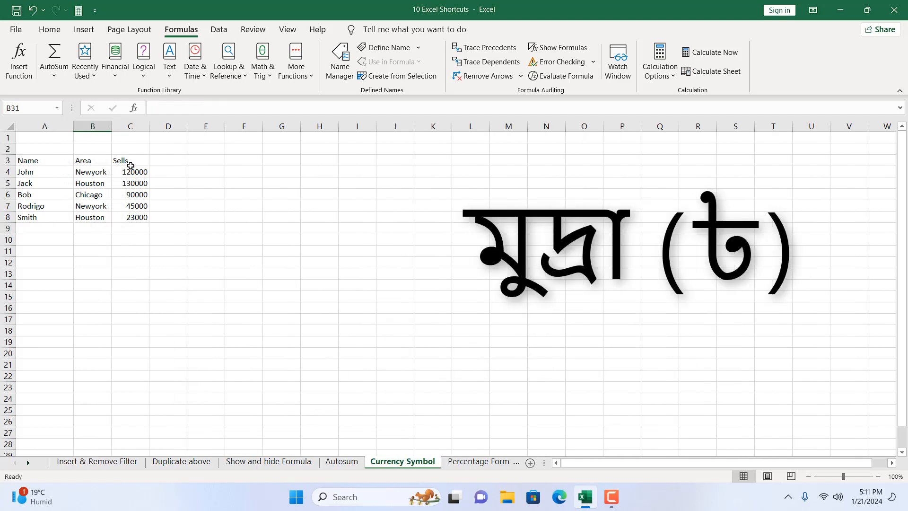
drag(130, 171, 134, 217)
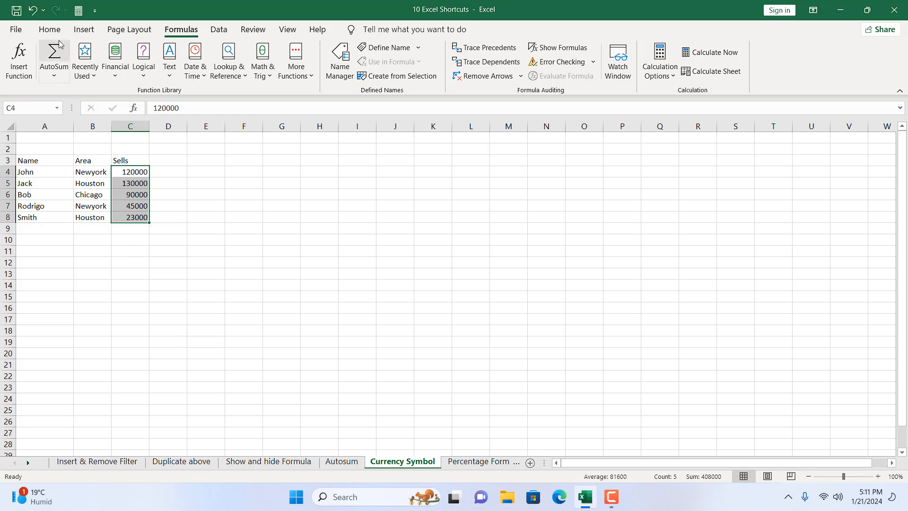
click(50, 29)
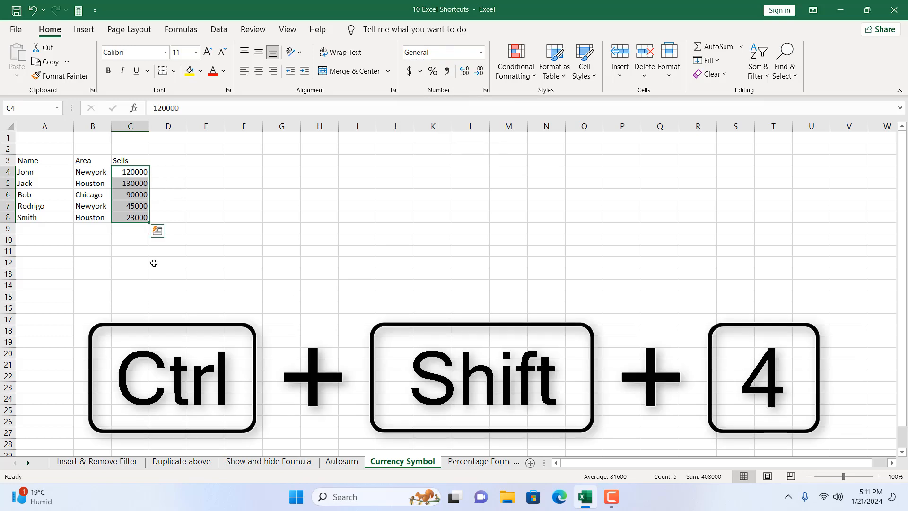
key(ctrl+shift+4)
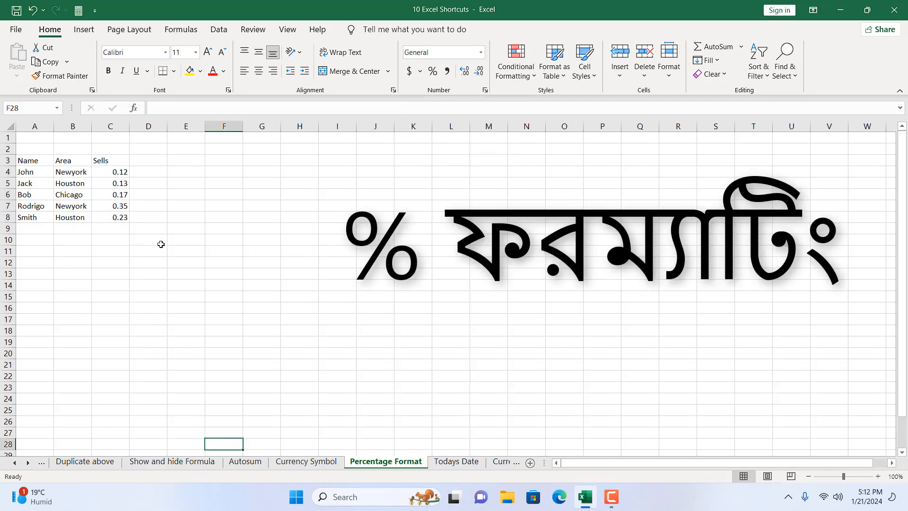
On the Percentage Format sheet, format the Sells values C4:C8 as percentages, undo the formatting, and apply it again
drag(119, 172, 113, 214)
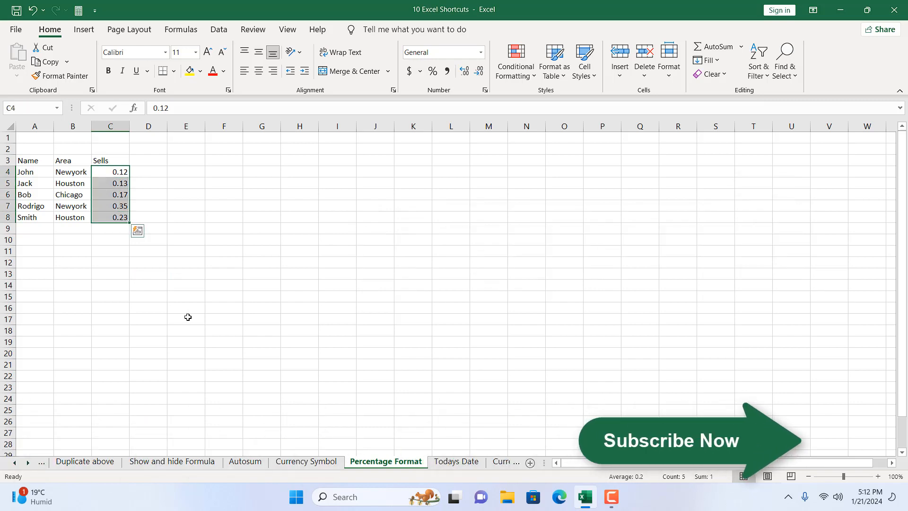
click(432, 71)
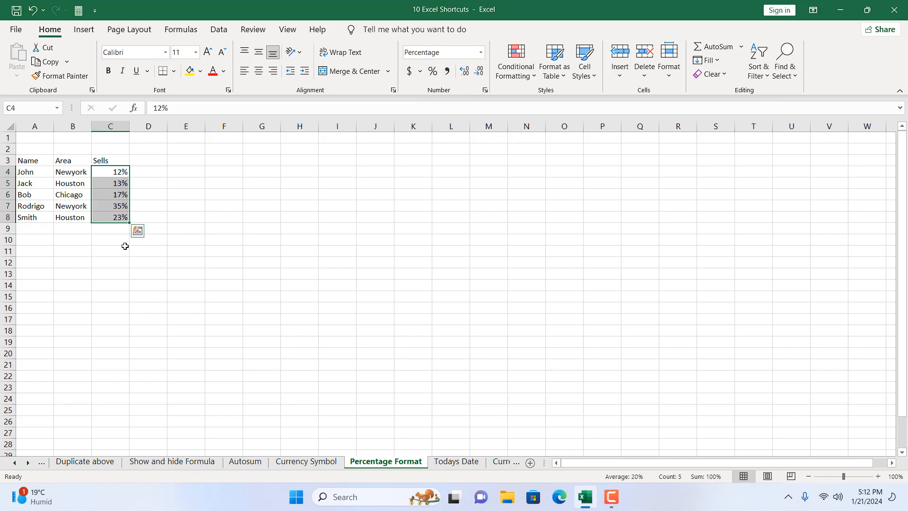
key(ctrl+z)
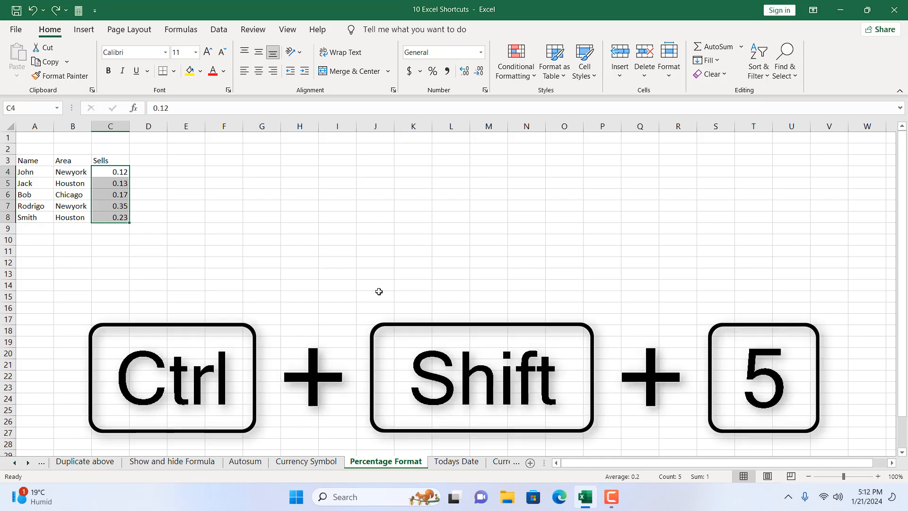
key(ctrl+shift+5)
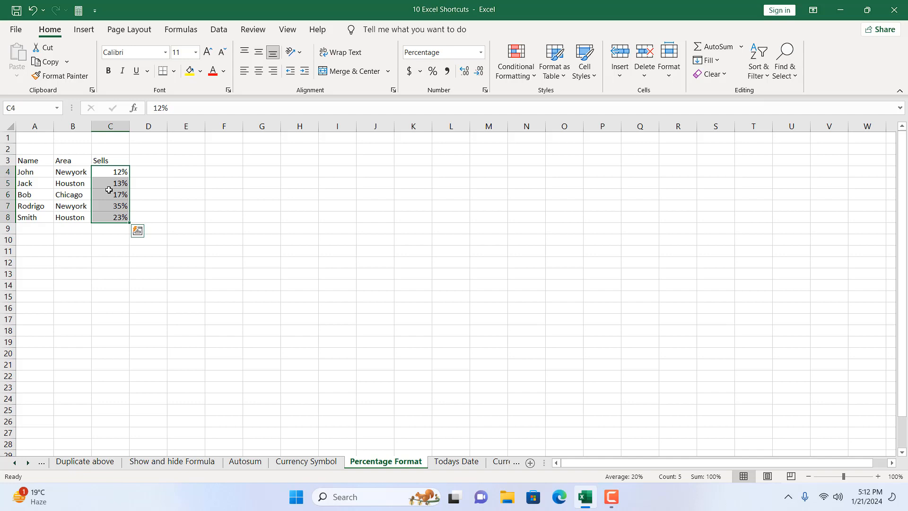
On the Todays Date sheet, insert the current date, 1/21/2024, in cell B5 and check the entry
click(457, 462)
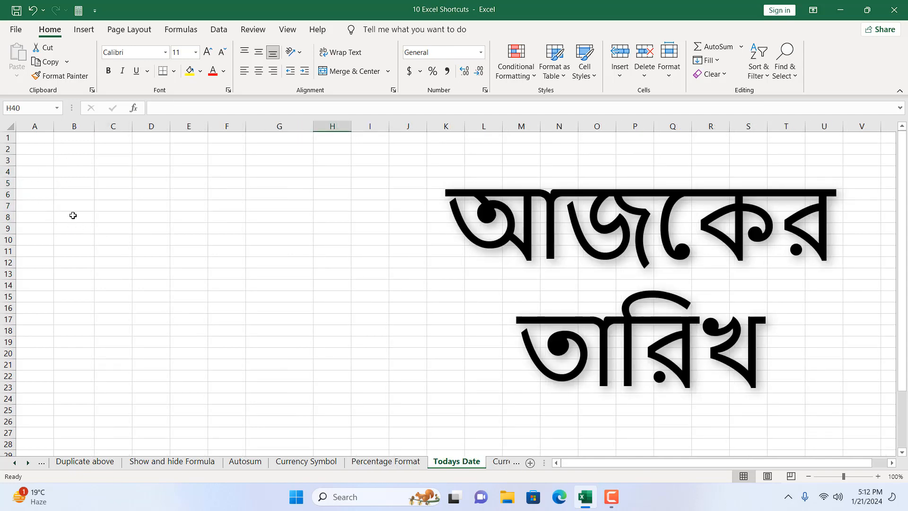
click(83, 184)
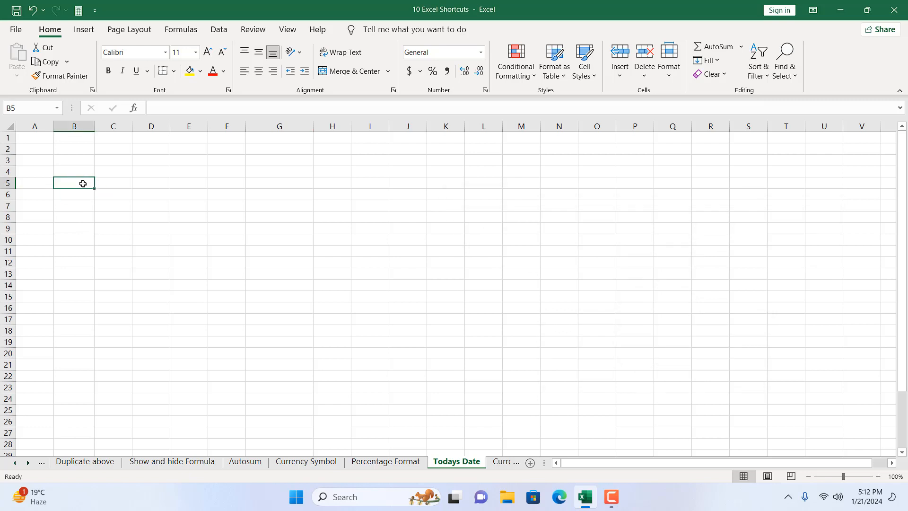
key(ctrl+semicolon)
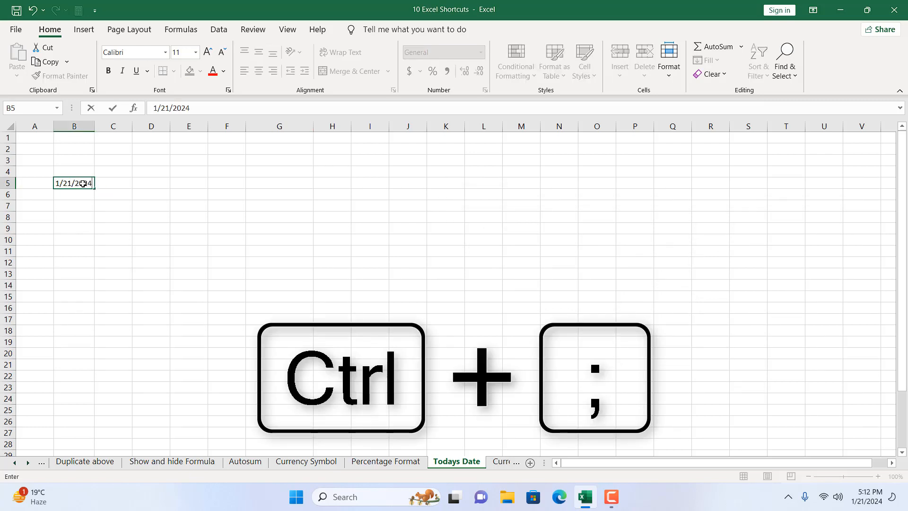
click(97, 212)
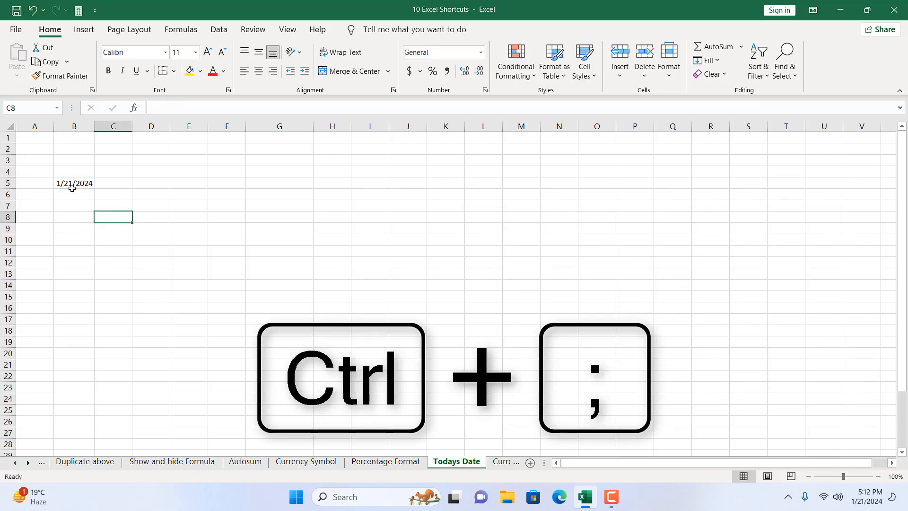
click(72, 187)
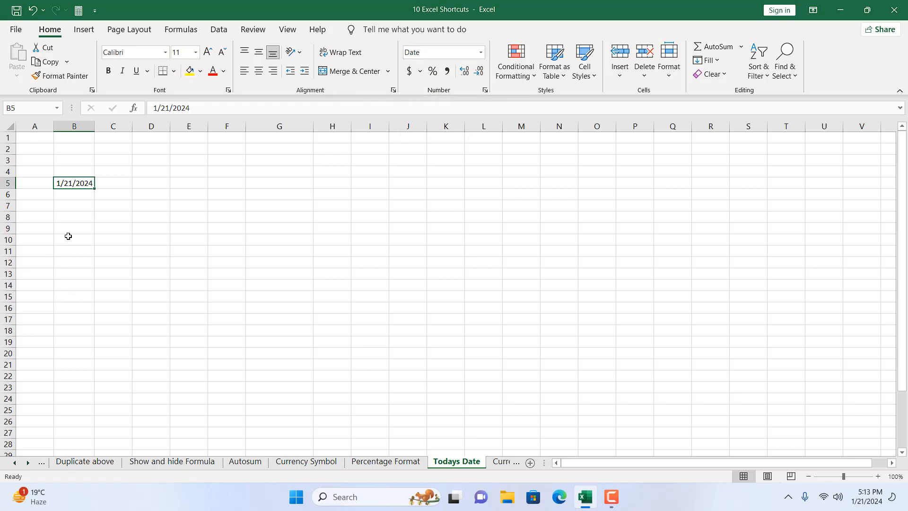
Insert the current date, 1/21/2024, in cell C8 as well
click(104, 220)
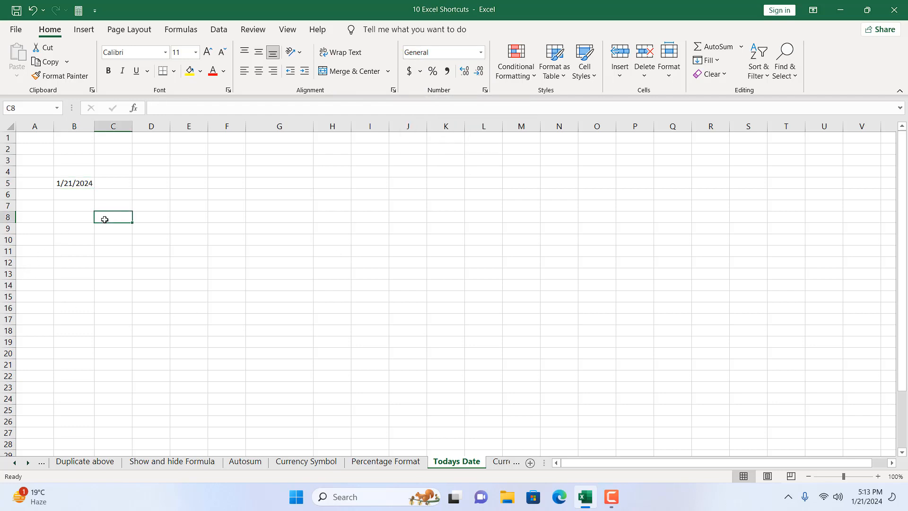
key(ctrl+semicolon)
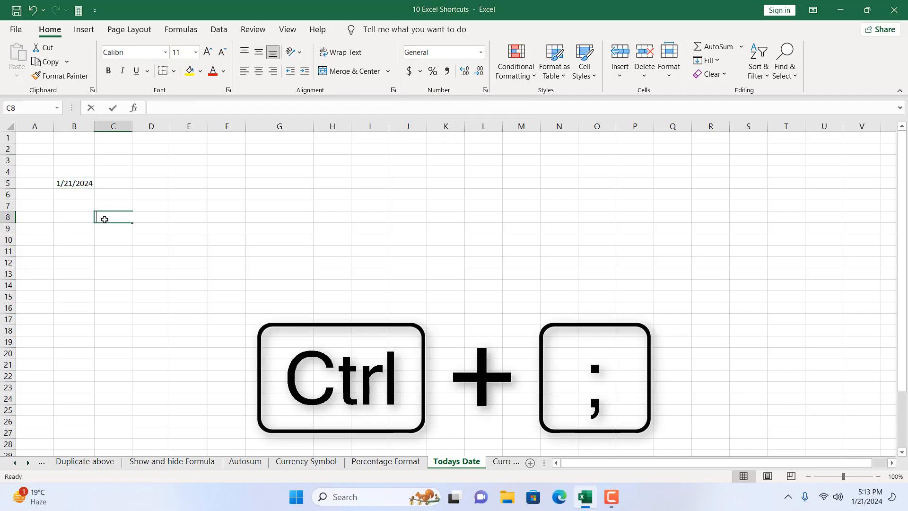
click(125, 237)
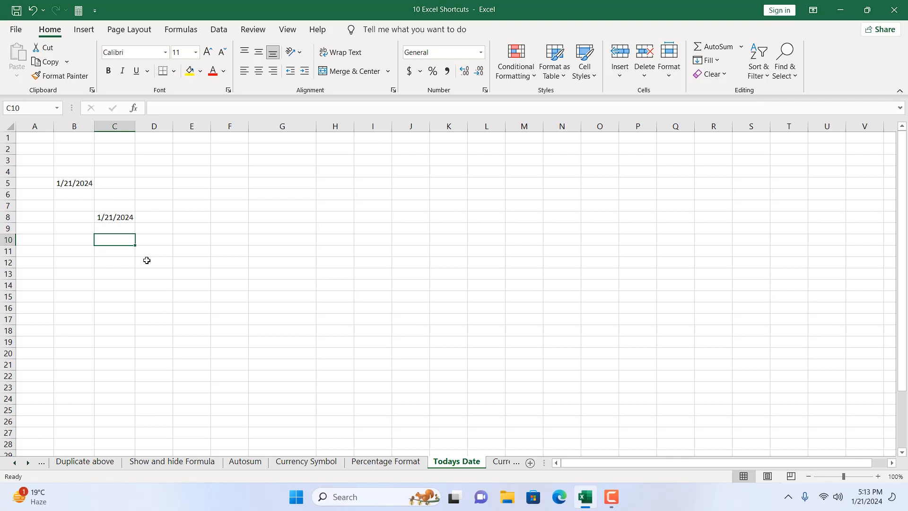
Insert the current date, 1/21/2024, in cell C10 of the Todays Date sheet
key(ctrl+semicolon)
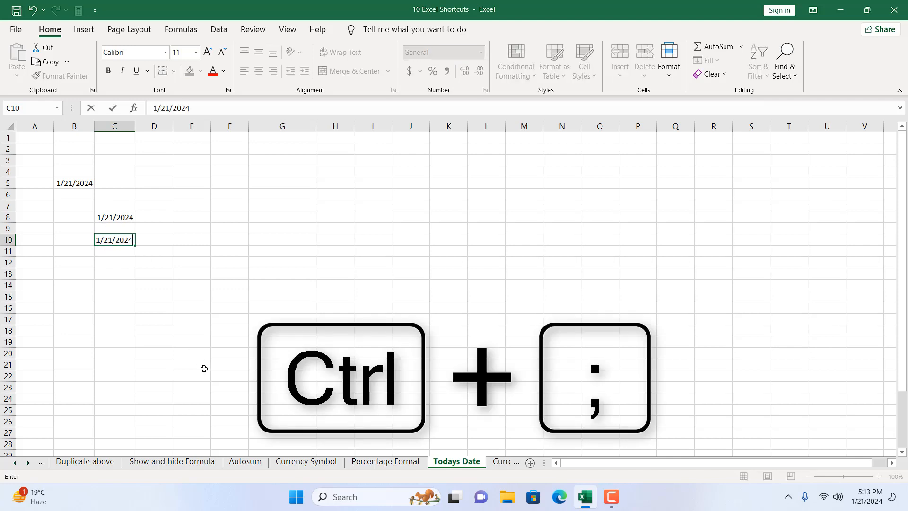
click(204, 368)
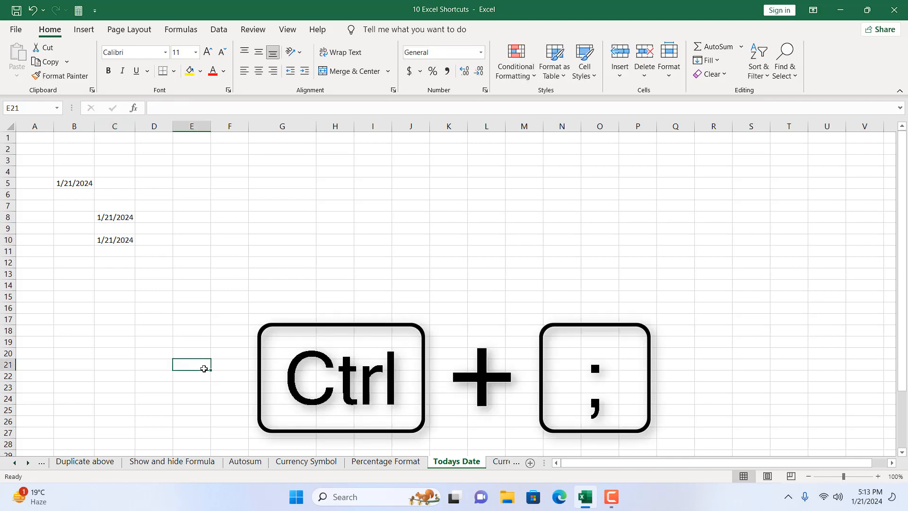
On the Current Time sheet, insert the current time in cell C7 (5:13 PM) and in cell F18 (5:14 PM)
click(500, 461)
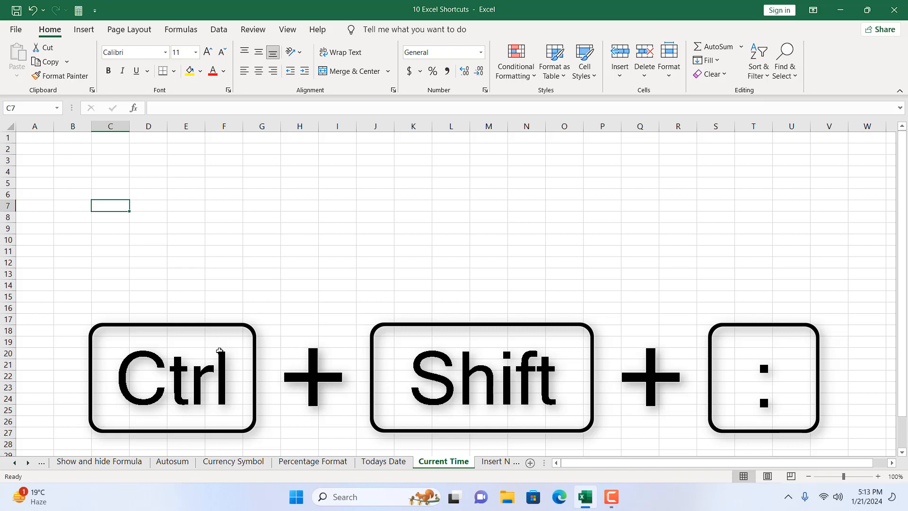
key(ctrl+shift+colon)
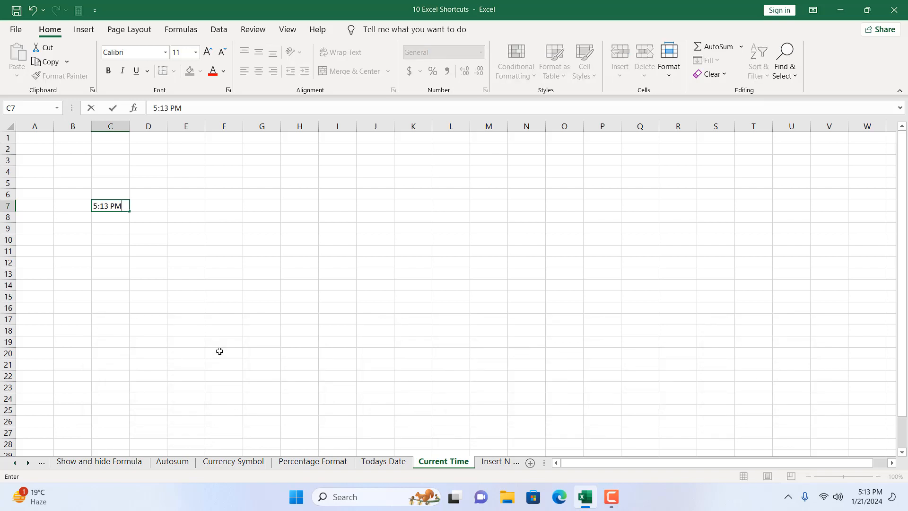
key(Return)
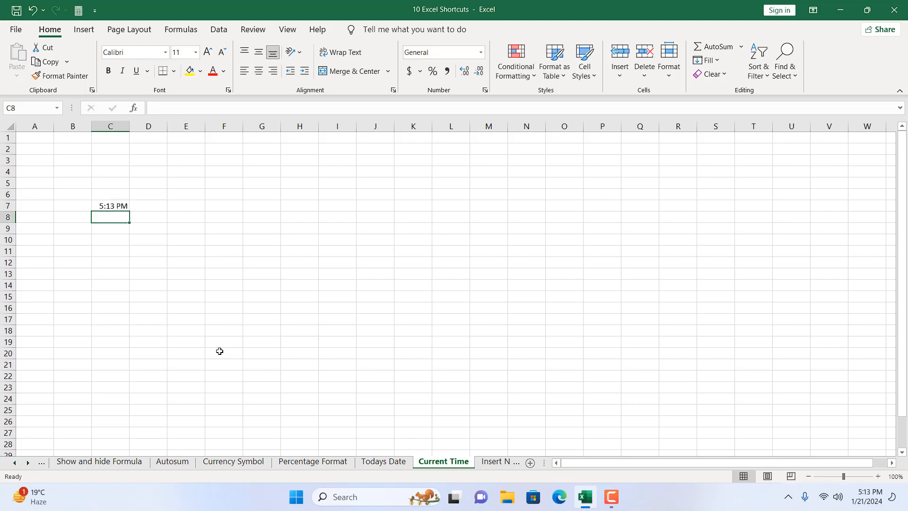
click(207, 334)
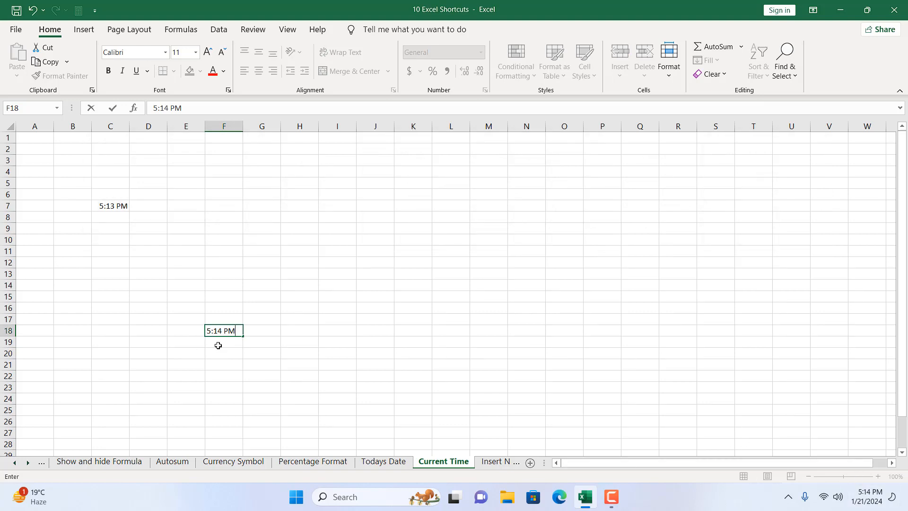
key(Return)
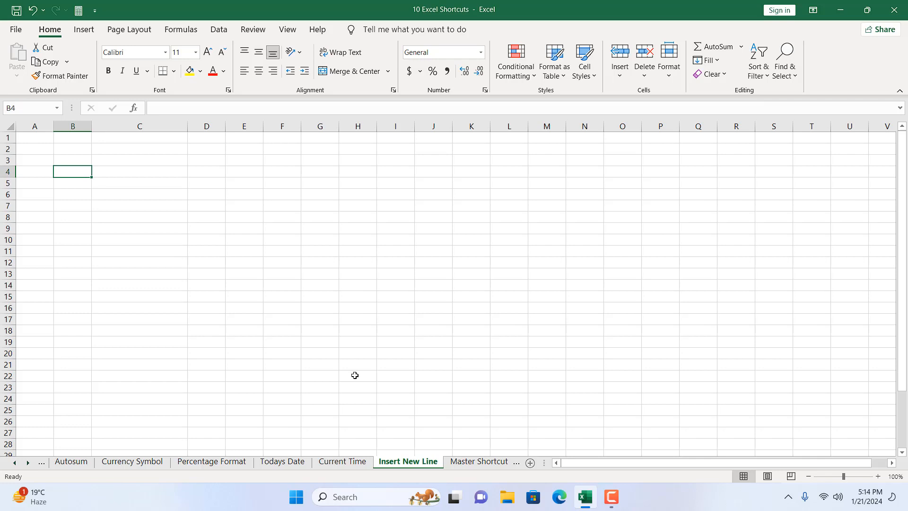
On the Insert New Line sheet, enter "Good" and "Afternoon" on two separate lines within cell B4
text(Good)
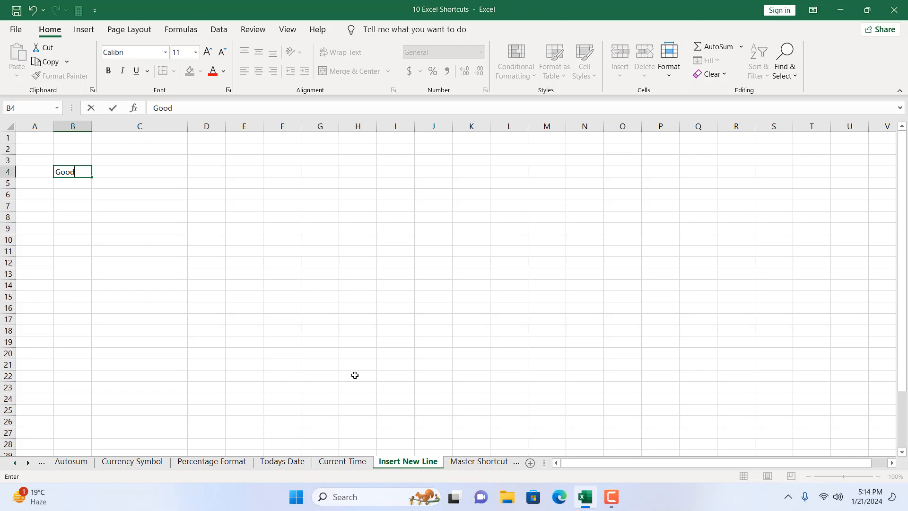
key(alt+Return)
text(fternoon)
key(Return)
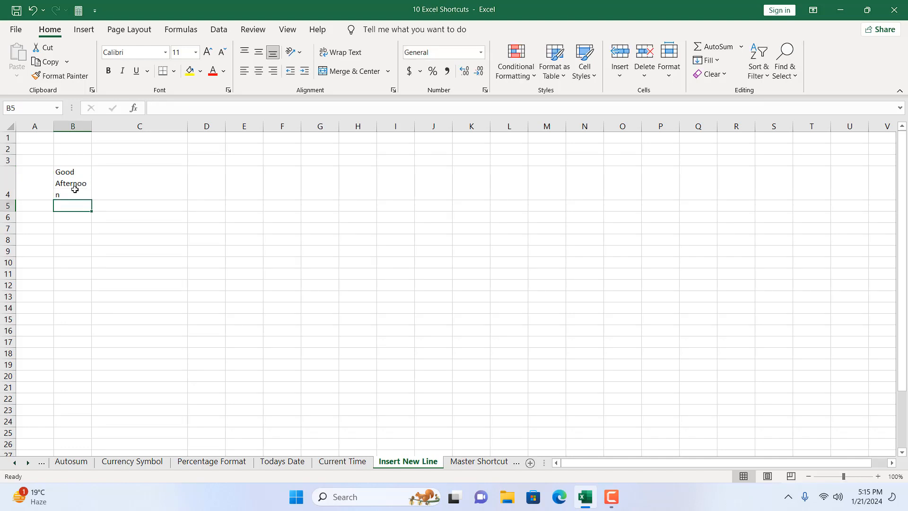
Widen column B so that "Afternoon" fits on one line, and check the two-line entry in B4
drag(92, 125, 157, 126)
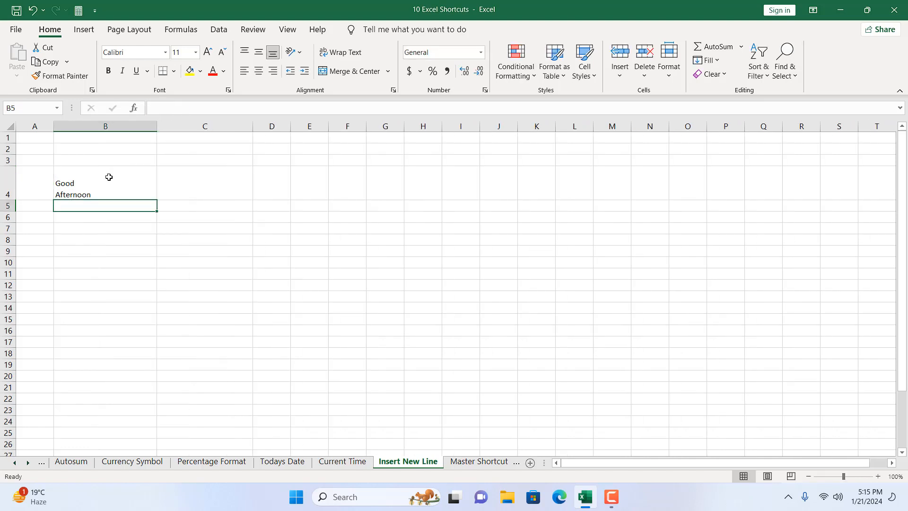
click(71, 186)
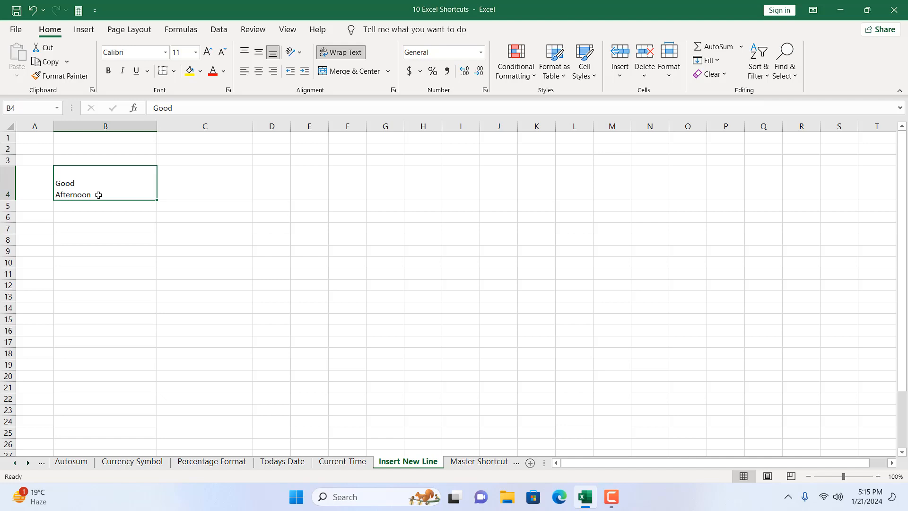
key(Return)
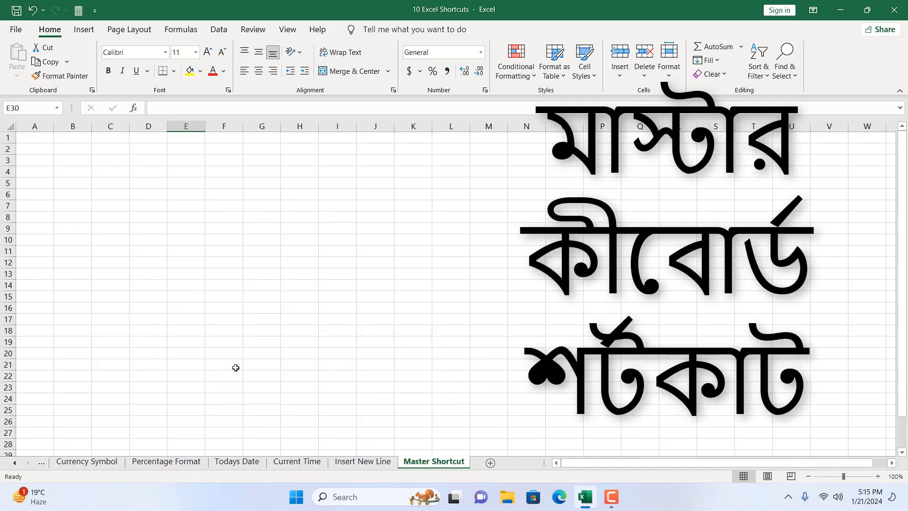
On the Master Shortcut sheet, open the Name Manager using the access-key hints, and close it again
click(191, 288)
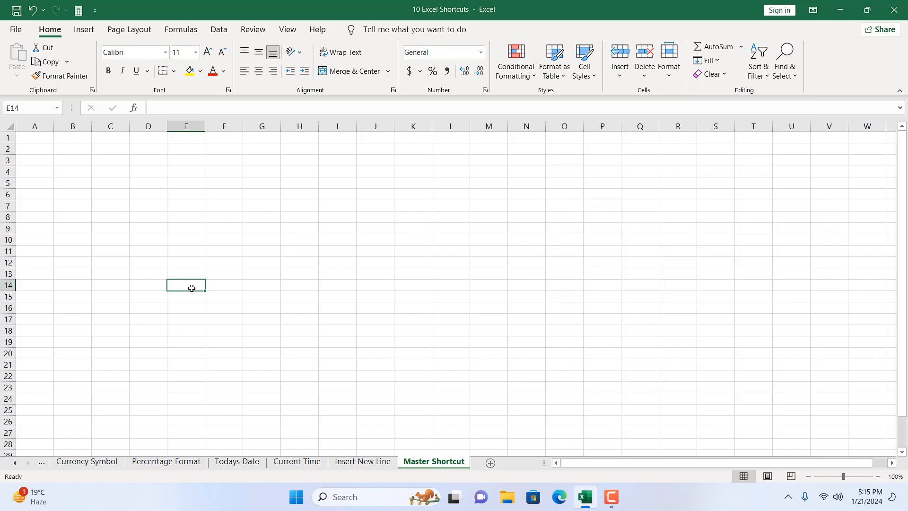
key(alt)
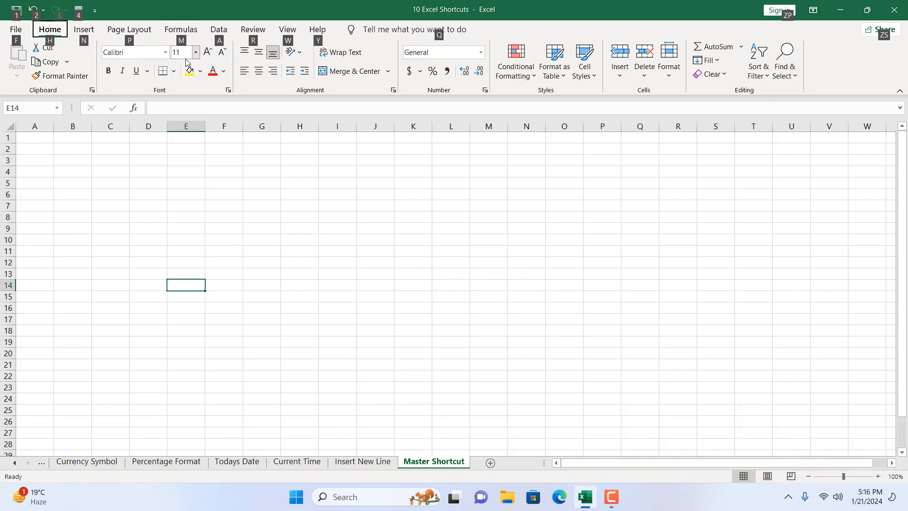
key(m)
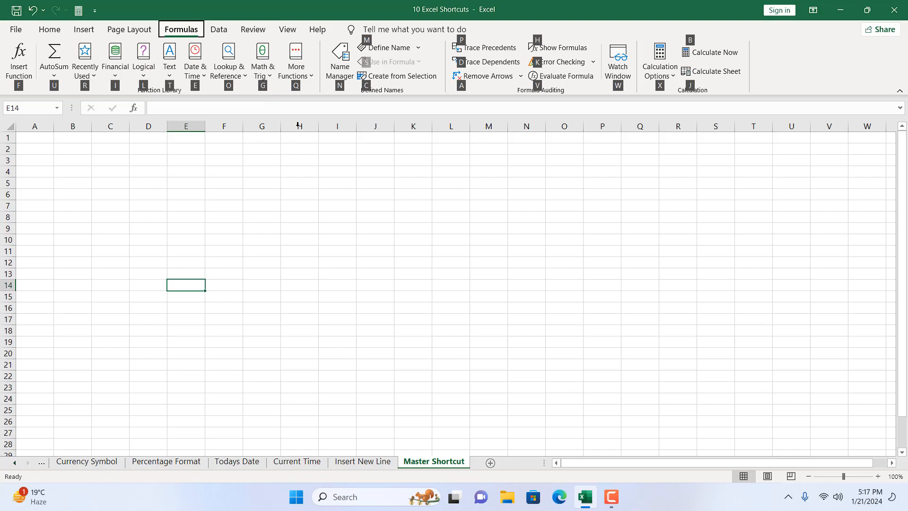
key(n)
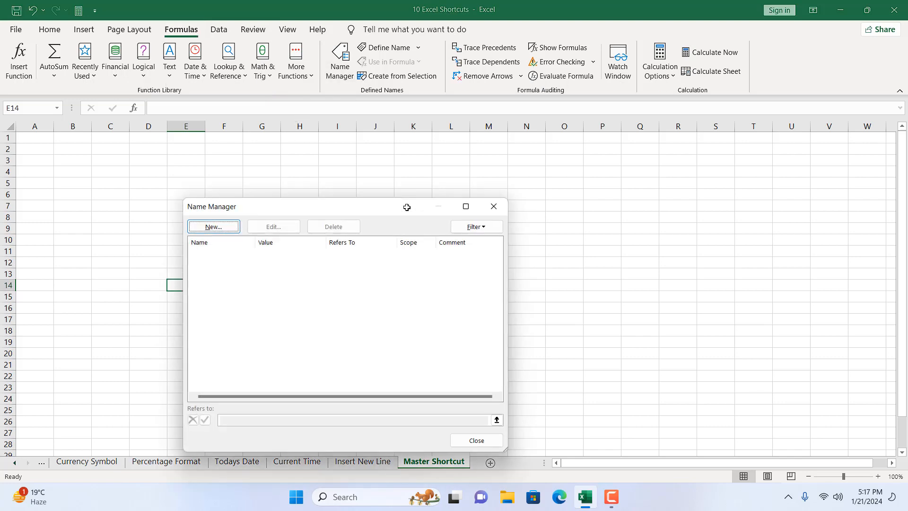
click(489, 210)
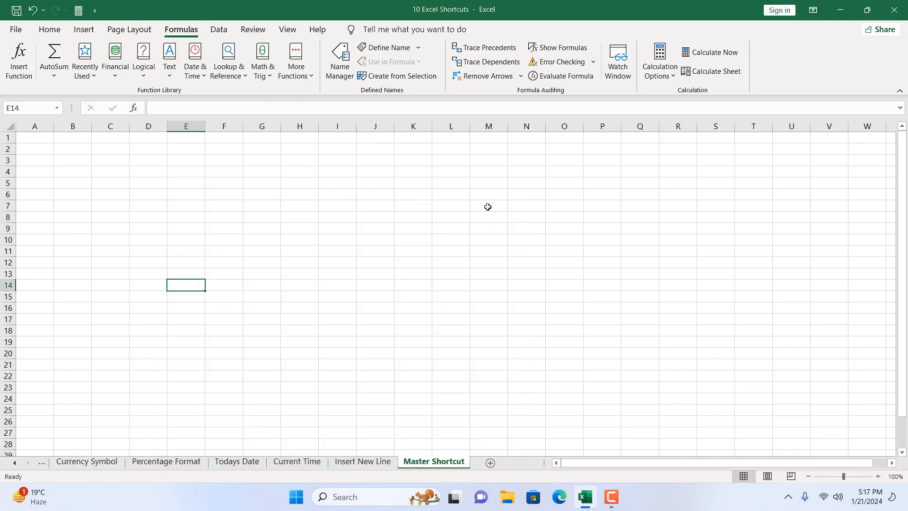
Display the access-key hints for the Home commands
key(alt)
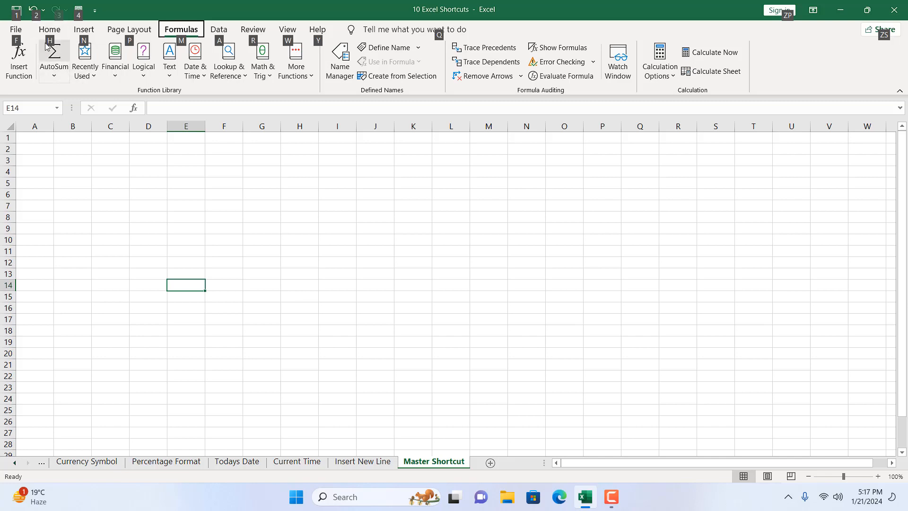
key(h)
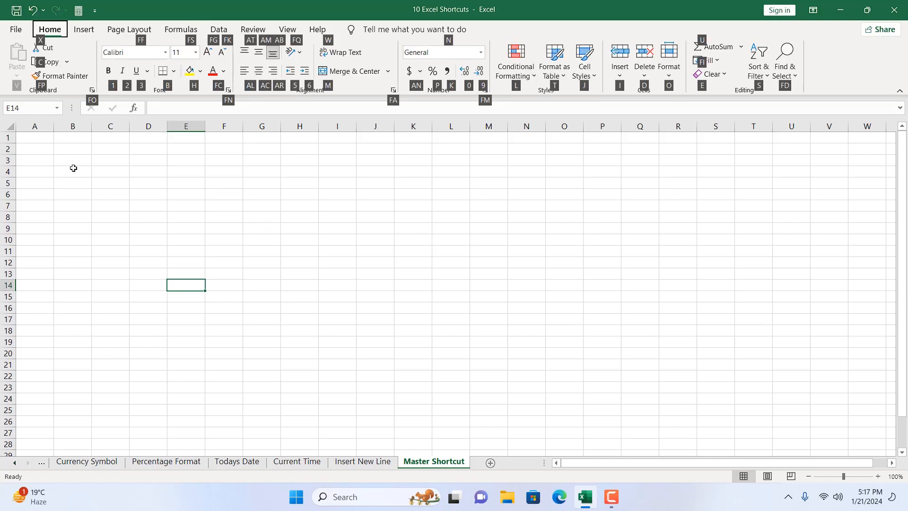